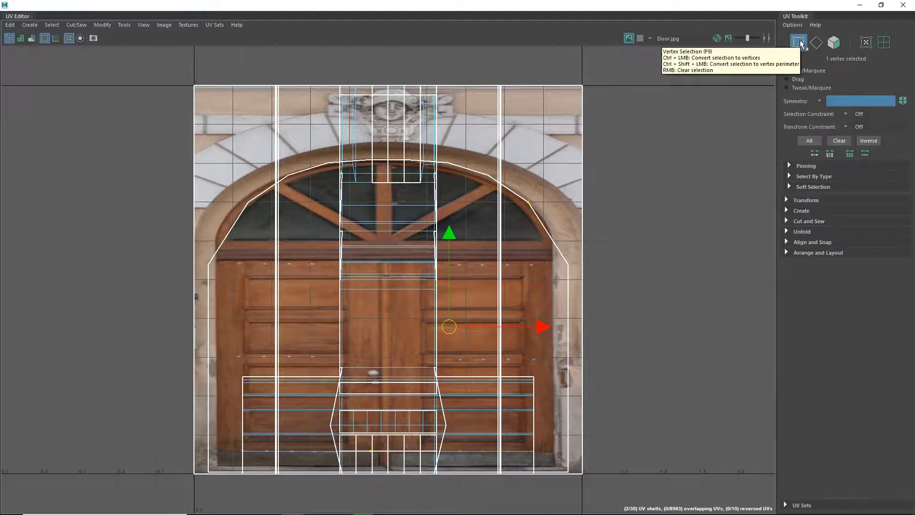
# Switch to UV vertex selection and move the door shell's side and bottom corner vertices inward to fit the door frame in the texture.
pyautogui.click(837, 43)
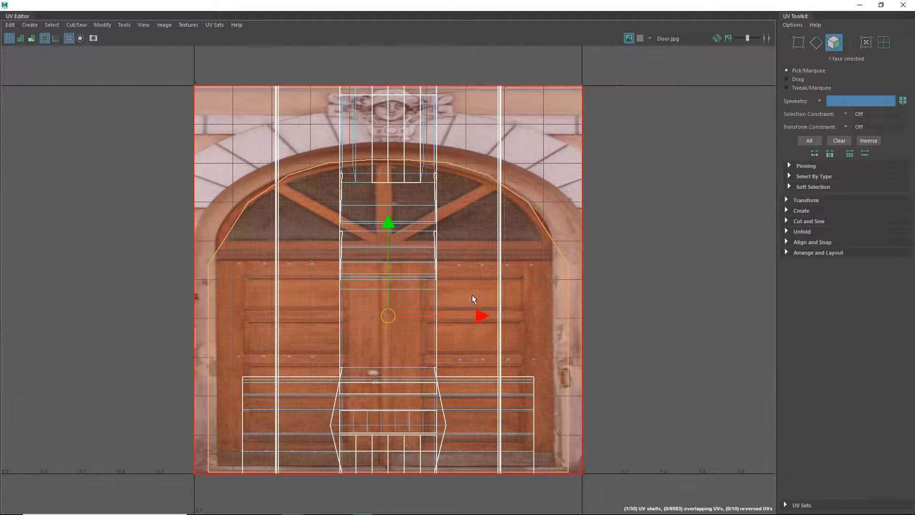
pyautogui.click(816, 43)
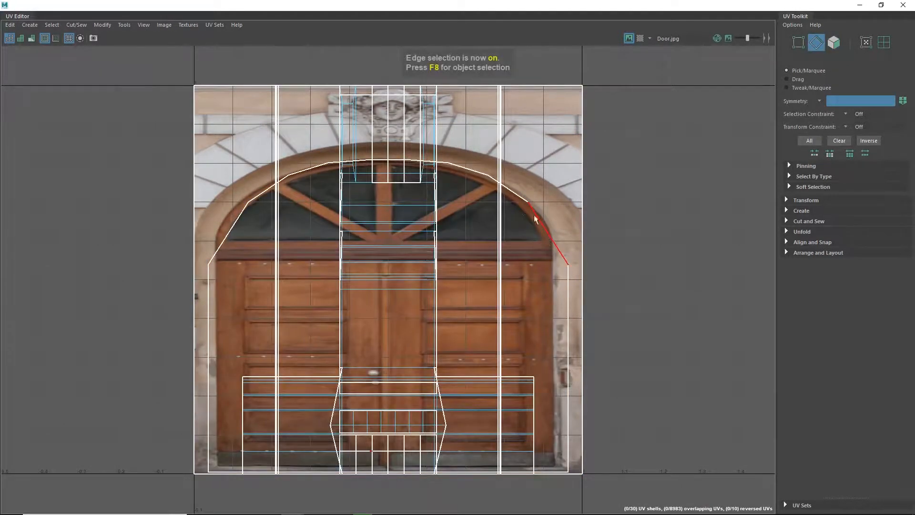
pyautogui.click(798, 43)
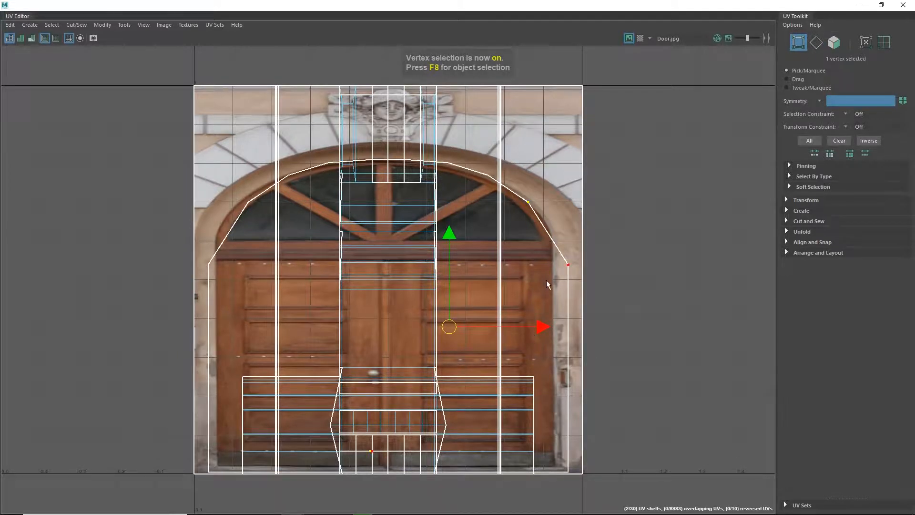
pyautogui.click(208, 264)
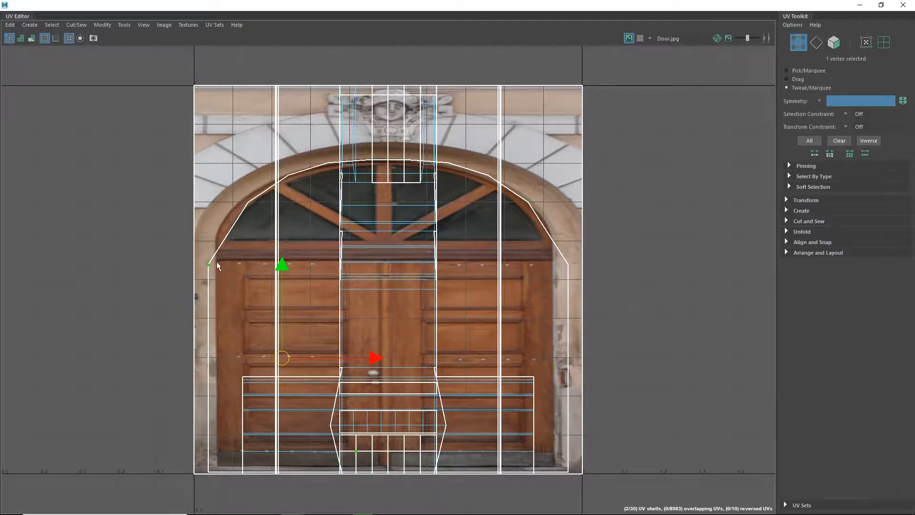
pyautogui.moveTo(207, 265); pyautogui.dragTo(215, 264)
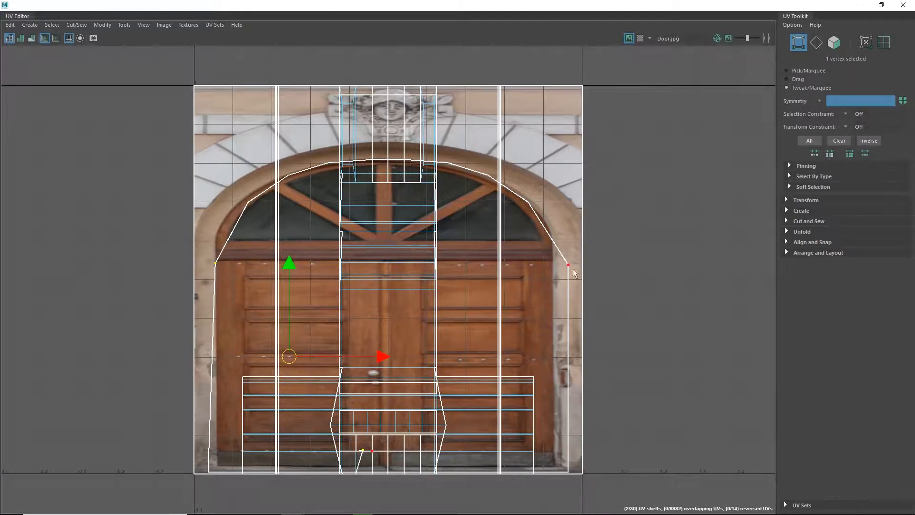
pyautogui.moveTo(568, 265); pyautogui.dragTo(555, 265)
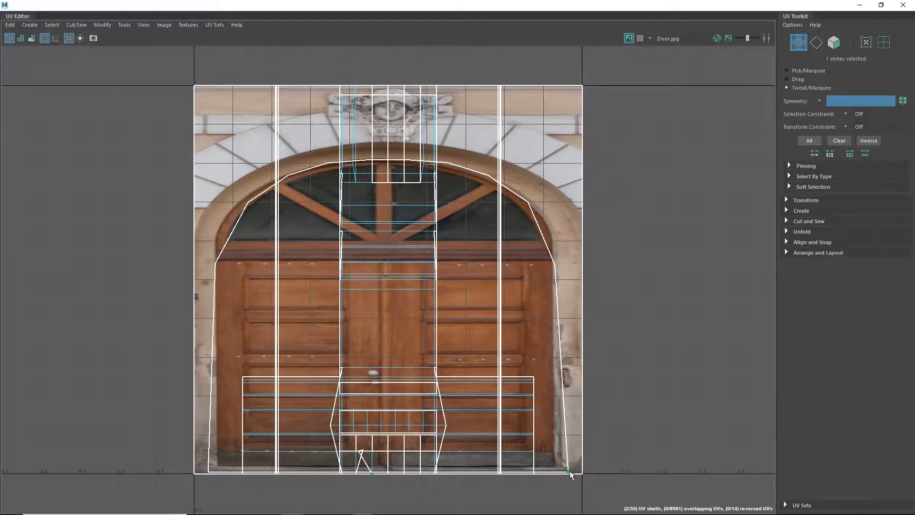
pyautogui.moveTo(569, 471); pyautogui.dragTo(556, 470)
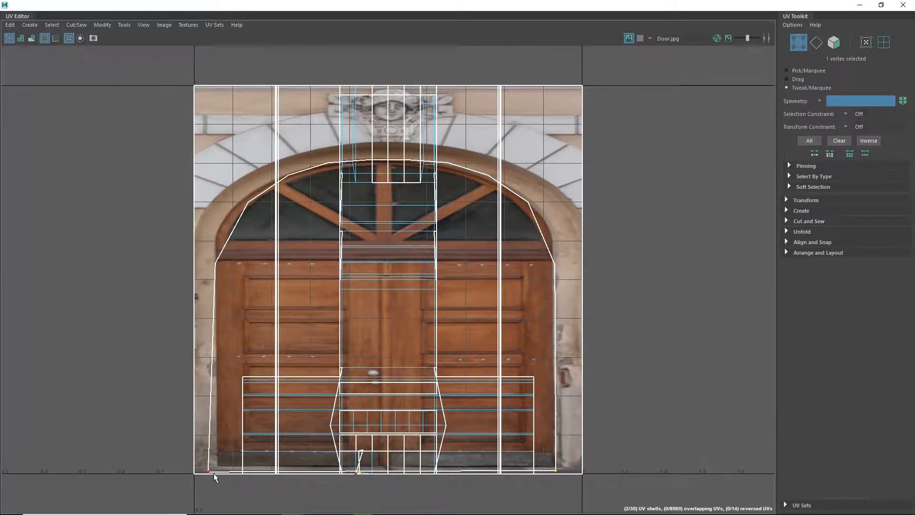
pyautogui.moveTo(209, 473); pyautogui.dragTo(215, 468)
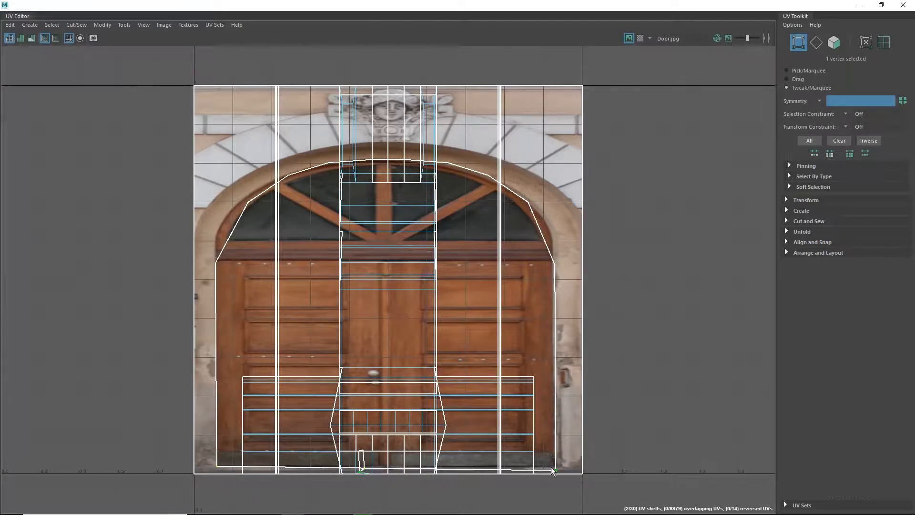
pyautogui.moveTo(551, 468); pyautogui.dragTo(556, 463)
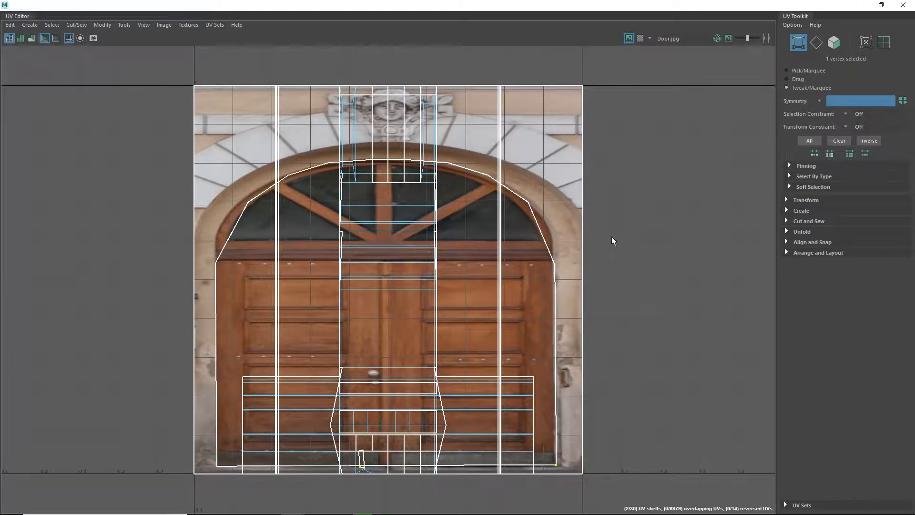
# Reposition the arch vertices of the door UV shell so its outline follows the arch painted in the texture.
pyautogui.moveTo(529, 203); pyautogui.dragTo(539, 215)
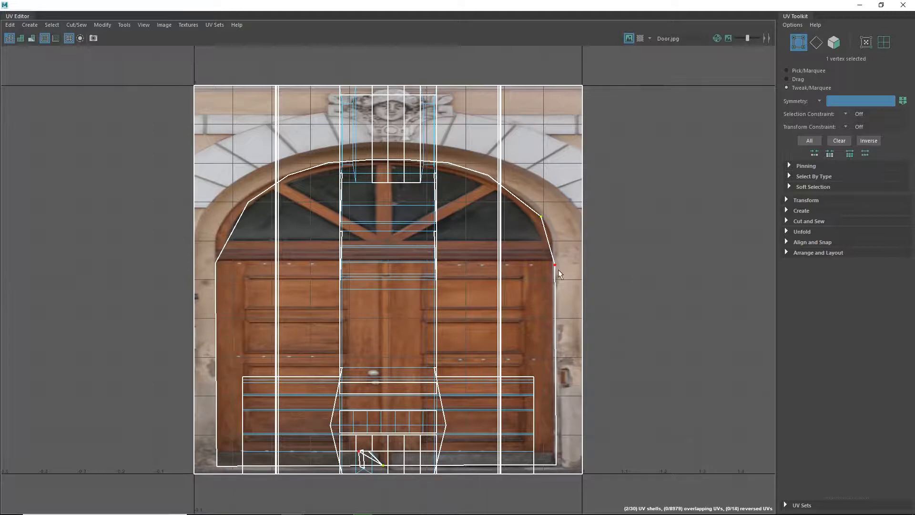
pyautogui.moveTo(554, 261); pyautogui.dragTo(552, 240)
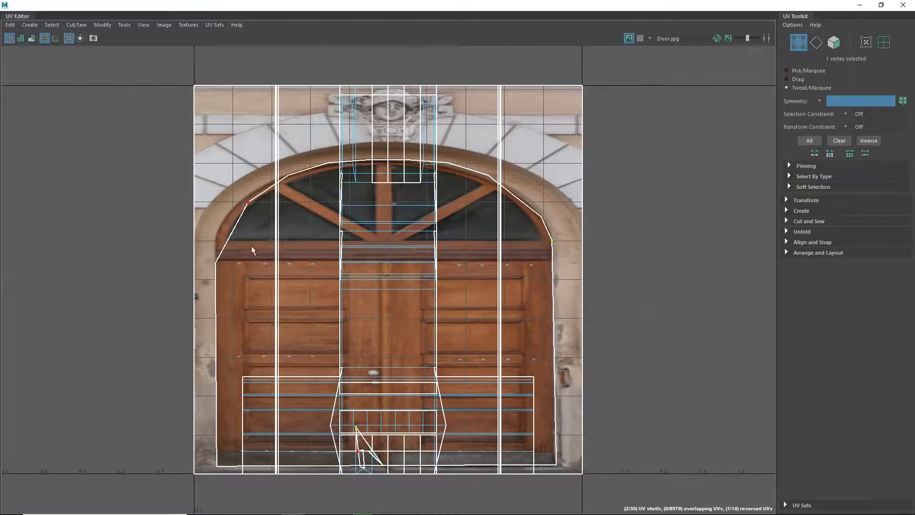
pyautogui.moveTo(215, 262); pyautogui.dragTo(216, 239)
pyautogui.moveTo(246, 202); pyautogui.dragTo(236, 205)
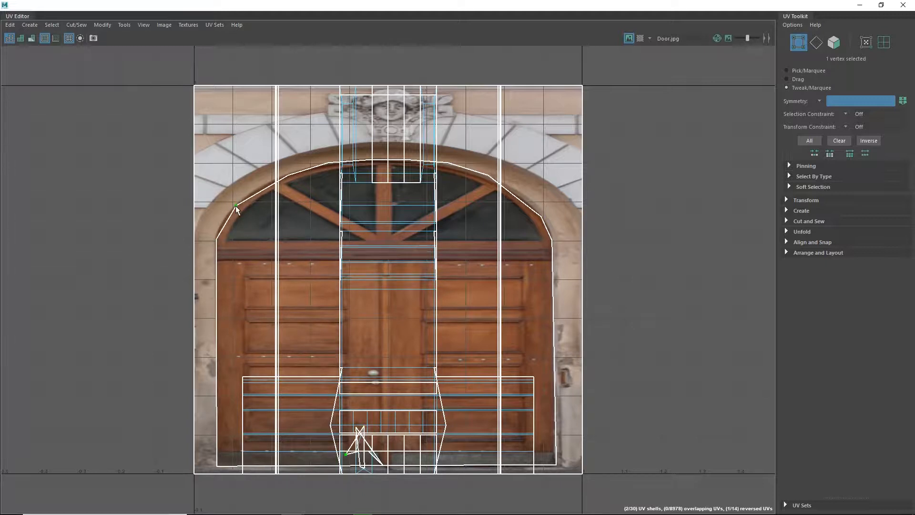
pyautogui.moveTo(286, 175); pyautogui.dragTo(278, 181)
pyautogui.moveTo(328, 162); pyautogui.dragTo(368, 161)
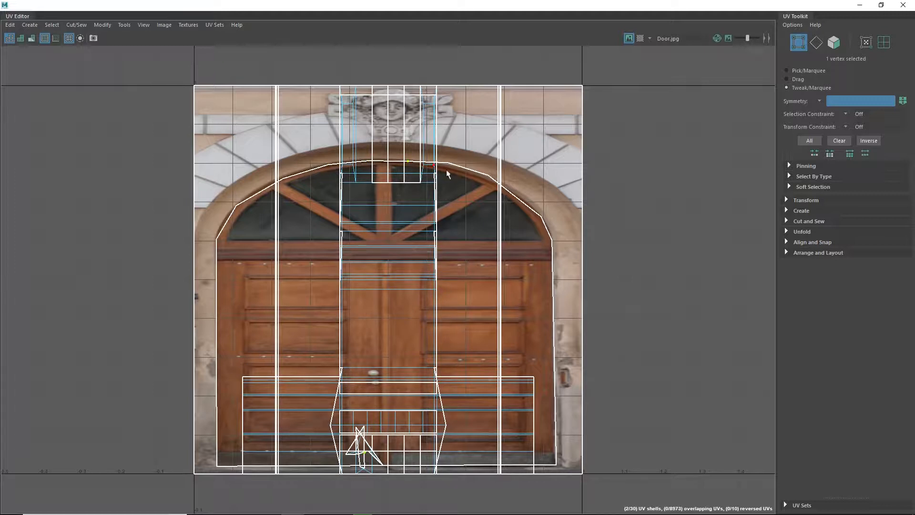
pyautogui.moveTo(448, 163); pyautogui.dragTo(489, 177)
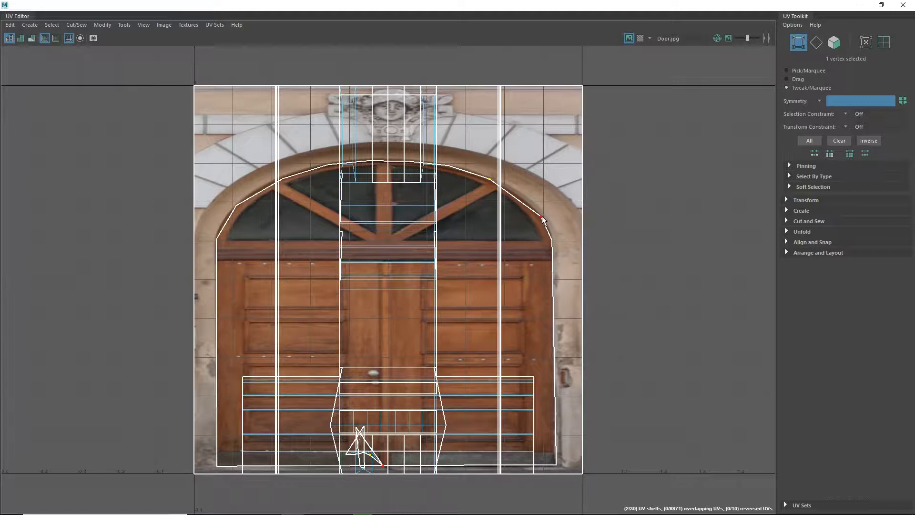
pyautogui.moveTo(542, 216); pyautogui.dragTo(535, 209)
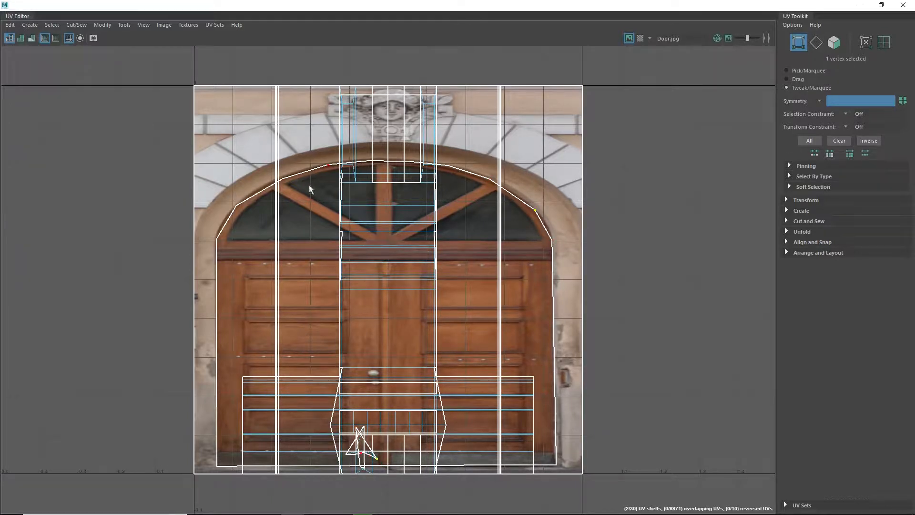
pyautogui.click(235, 205)
# Move the UV Editor aside and inspect the textured door opening in the 3D viewport.
pyautogui.moveTo(269, 5); pyautogui.dragTo(689, 312)
pyautogui.scroll(-5, 173, 271)
pyautogui.keyDown('alt'); pyautogui.moveTo(316, 357); pyautogui.dragTo(309, 315); pyautogui.keyUp('alt')
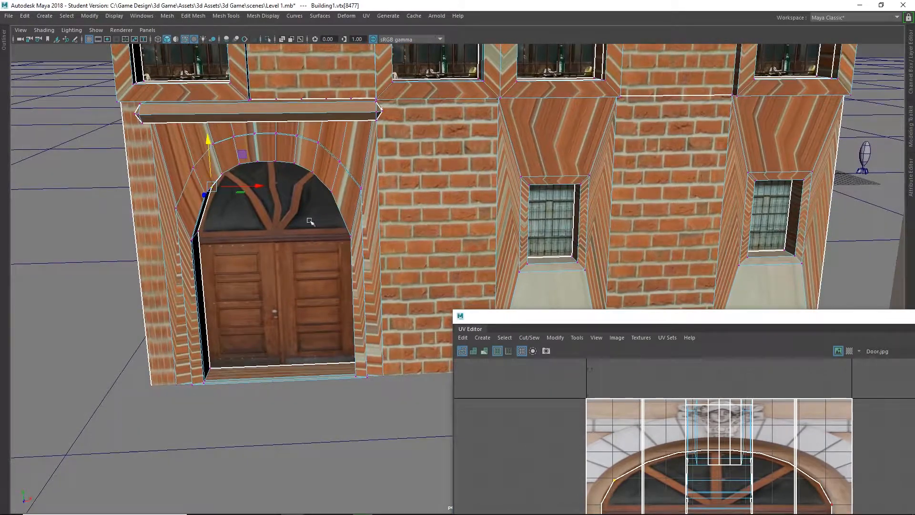
pyautogui.scroll(3, 279, 211)
pyautogui.keyDown('alt'); pyautogui.moveTo(245, 202); pyautogui.dragTo(355, 256, button='middle'); pyautogui.keyUp('alt')
pyautogui.scroll(6, 355, 254)
pyautogui.scroll(-5, 306, 254)
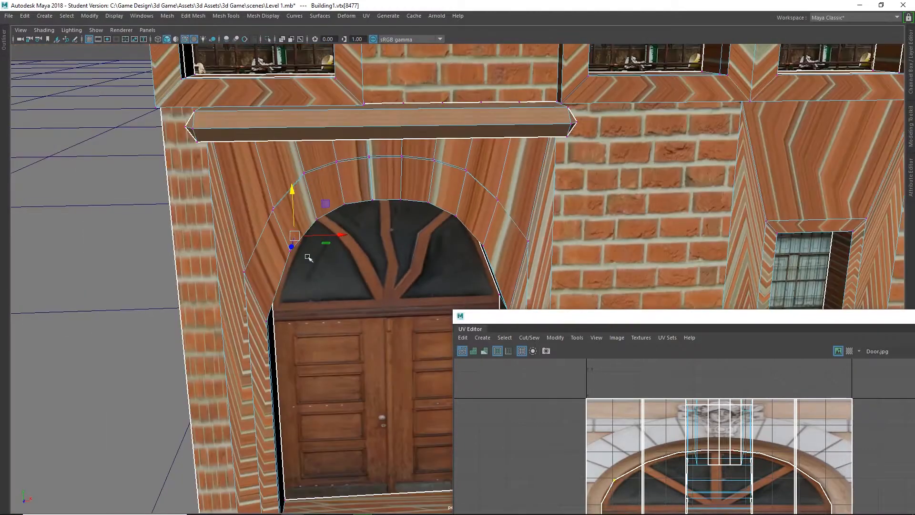
pyautogui.keyDown('alt'); pyautogui.moveTo(333, 293); pyautogui.dragTo(259, 205, button='middle'); pyautogui.keyUp('alt')
pyautogui.scroll(2, 260, 205)
pyautogui.moveTo(259, 214)
pyautogui.keyDown('alt'); pyautogui.mouseDown()
pyautogui.moveTo(249, 200)
pyautogui.moveTo(258, 217)
pyautogui.mouseUp(); pyautogui.keyUp('alt')
pyautogui.keyDown('alt'); pyautogui.moveTo(258, 218); pyautogui.dragTo(289, 247, button='middle'); pyautogui.keyUp('alt')
pyautogui.scroll(-3, 286, 247)
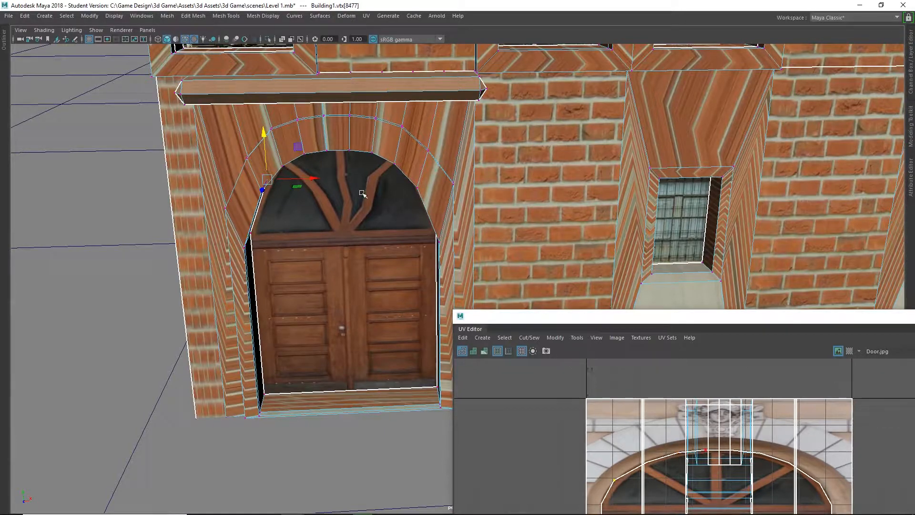
pyautogui.scroll(-3, 335, 185)
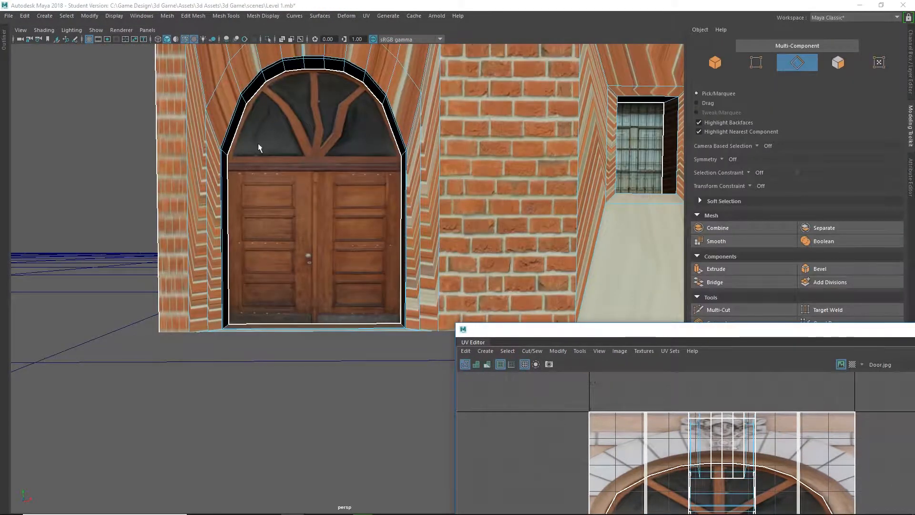
# Orbit and zoom around the door opening to examine its edges from different angles.
pyautogui.rightClick(315, 90)
pyautogui.click(281, 94)
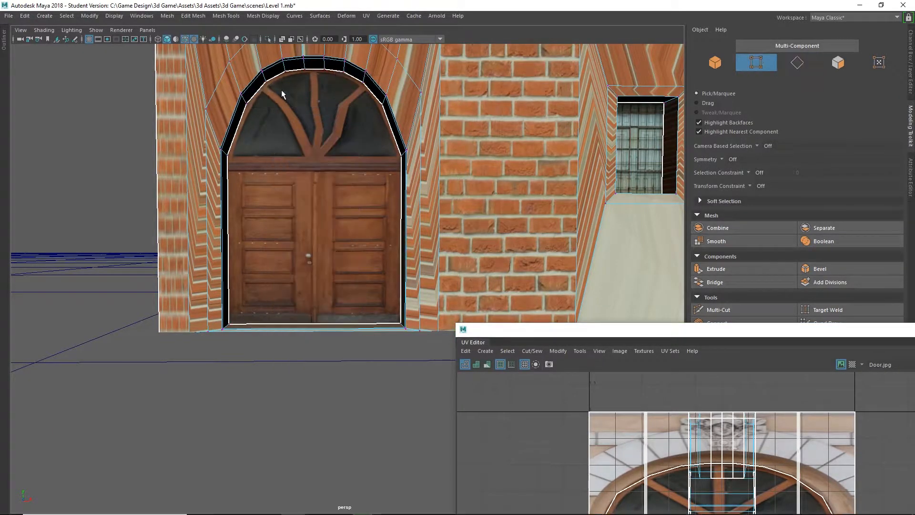
pyautogui.keyDown('alt'); pyautogui.moveTo(389, 252); pyautogui.dragTo(379, 234); pyautogui.keyUp('alt')
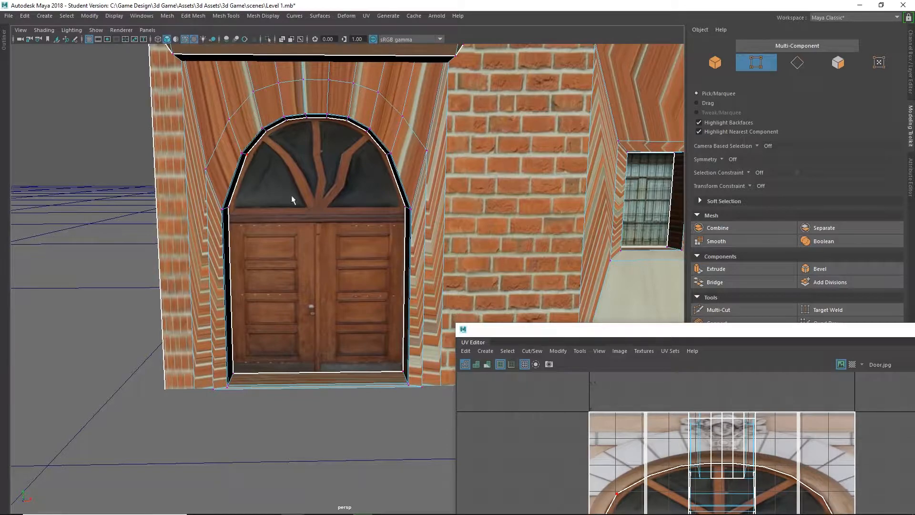
pyautogui.keyDown('alt'); pyautogui.moveTo(292, 199); pyautogui.dragTo(312, 197); pyautogui.keyUp('alt')
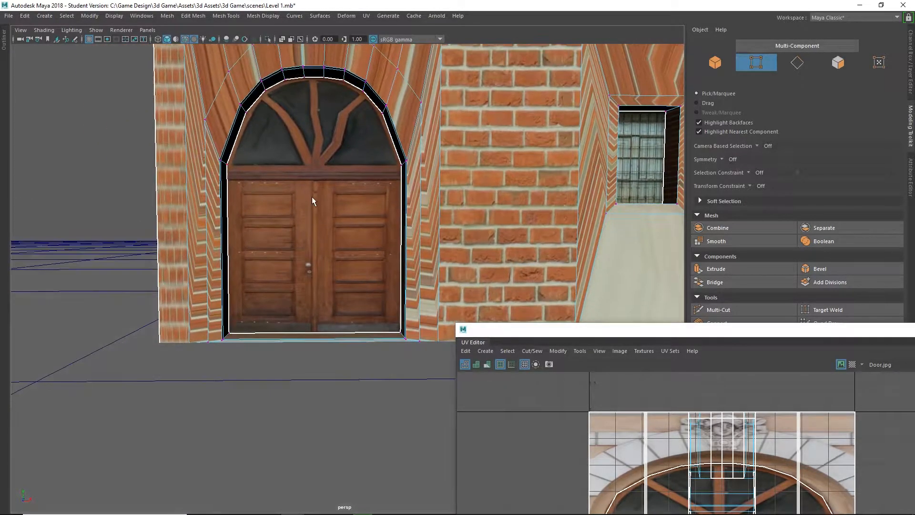
pyautogui.scroll(3, 312, 195)
pyautogui.keyDown('alt'); pyautogui.moveTo(312, 184); pyautogui.dragTo(286, 244, button='middle'); pyautogui.keyUp('alt')
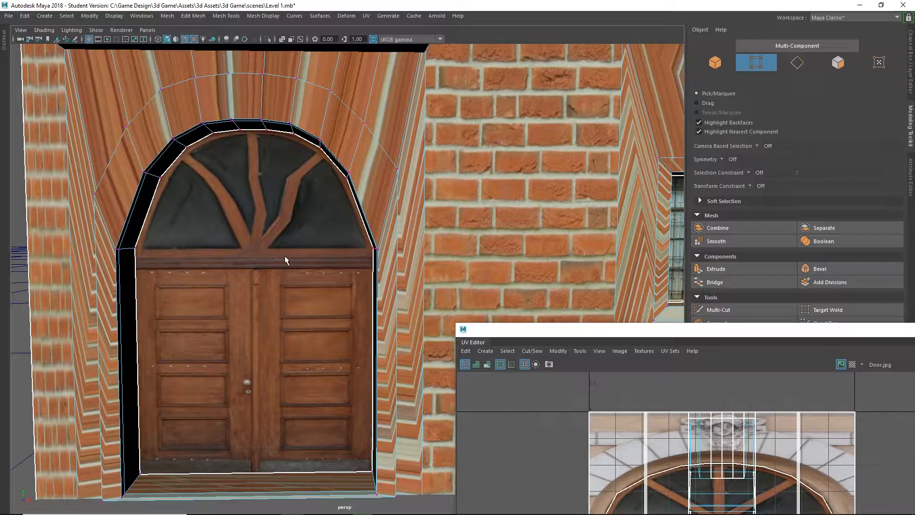
pyautogui.scroll(-3, 232, 270)
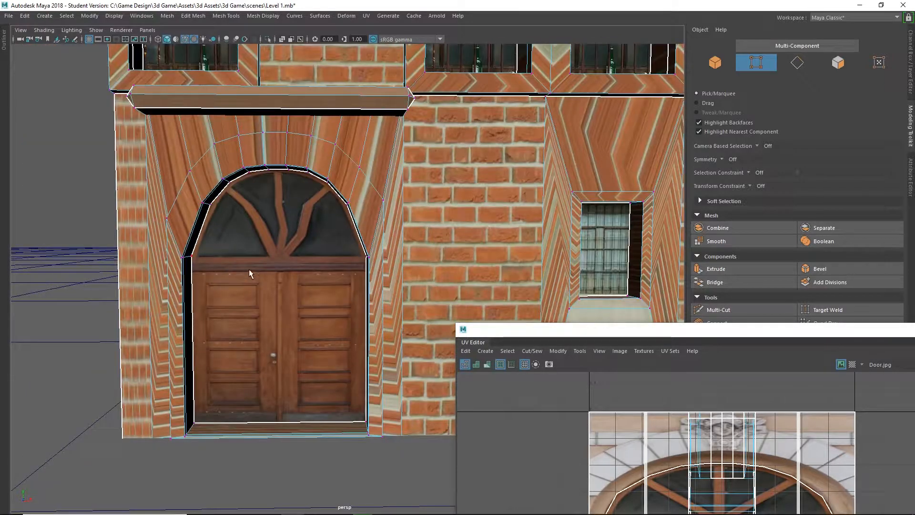
pyautogui.scroll(3, 260, 267)
pyautogui.moveTo(270, 267)
pyautogui.keyDown('alt'); pyautogui.mouseDown(button='middle')
pyautogui.moveTo(264, 206)
pyautogui.moveTo(255, 265)
pyautogui.mouseUp(button='middle'); pyautogui.keyUp('alt')
pyautogui.moveTo(225, 230); pyautogui.dragTo(225, 204, button='right')
# Select the side edge of the door opening and add 8 divisions to it.
pyautogui.click(241, 428)
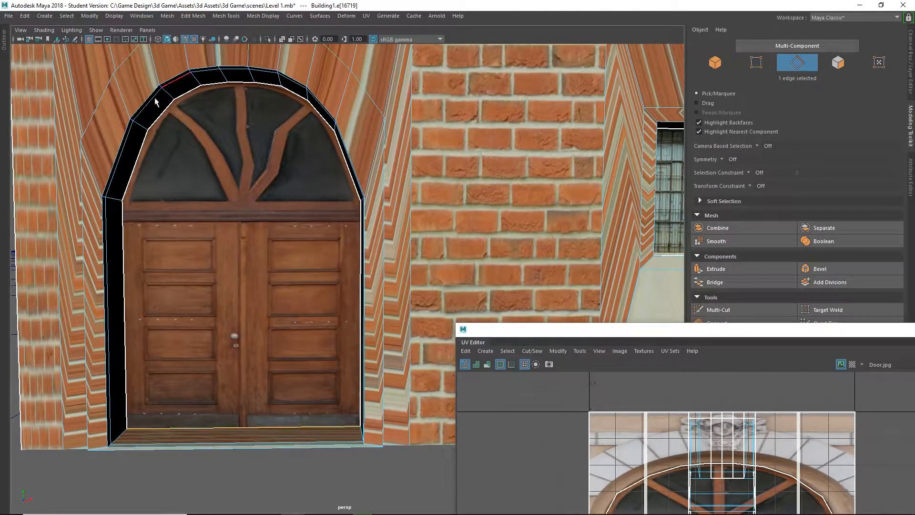
pyautogui.click(193, 16)
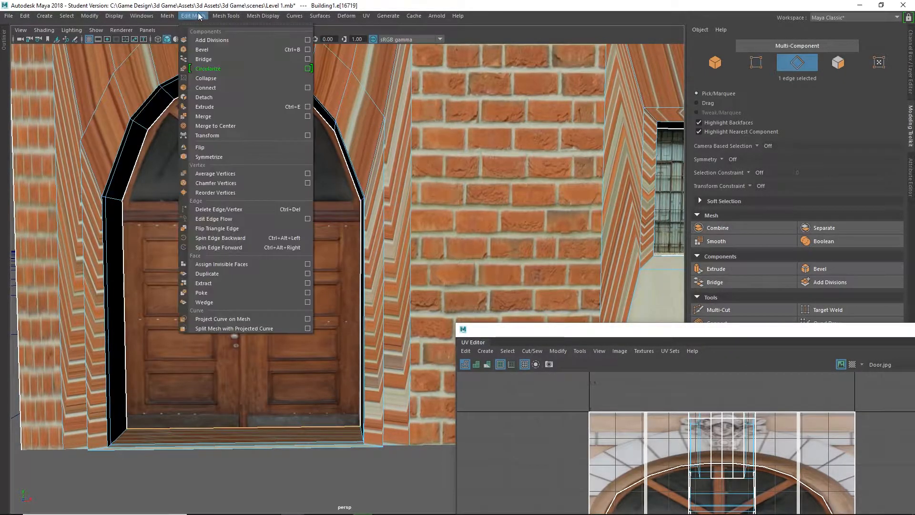
pyautogui.click(307, 39)
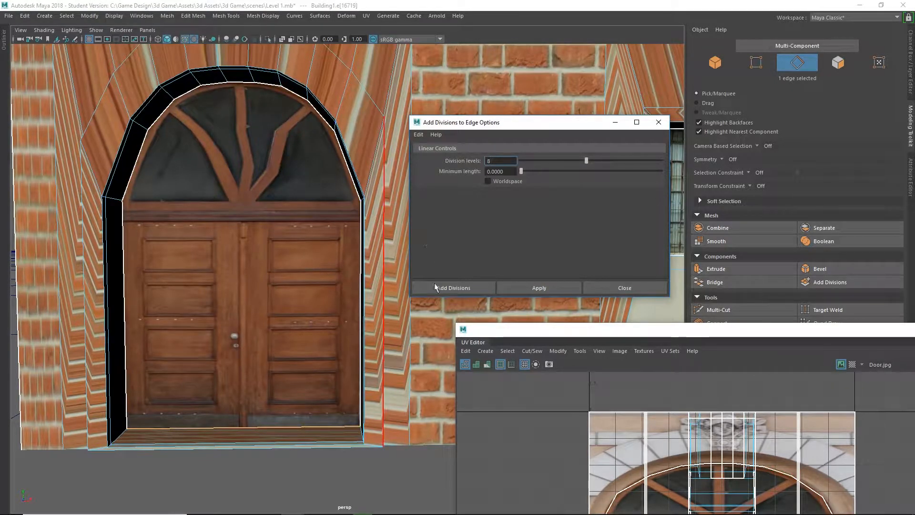
pyautogui.click(453, 286)
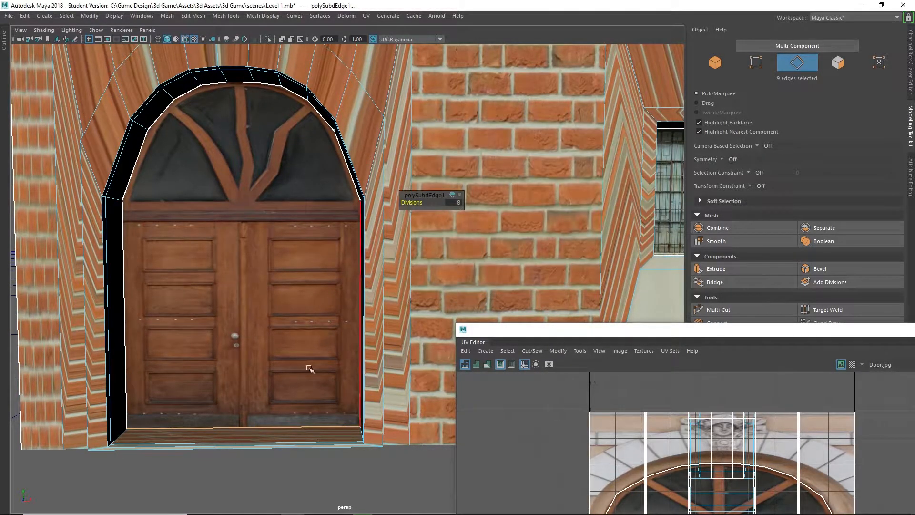
# Using Multi-Cut in vertex mode, cut a vertical edge from the arch's left vertex down to the bottom of the door opening.
pyautogui.rightClick(242, 432)
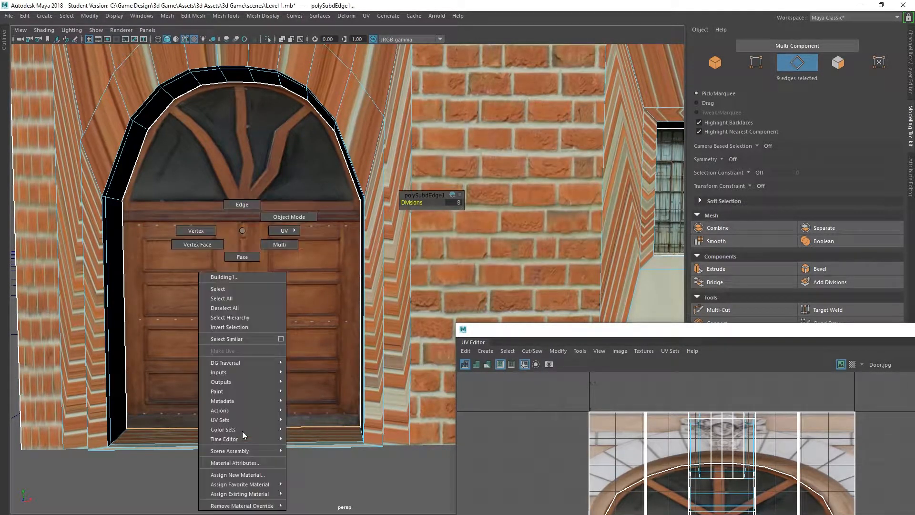
pyautogui.click(199, 231)
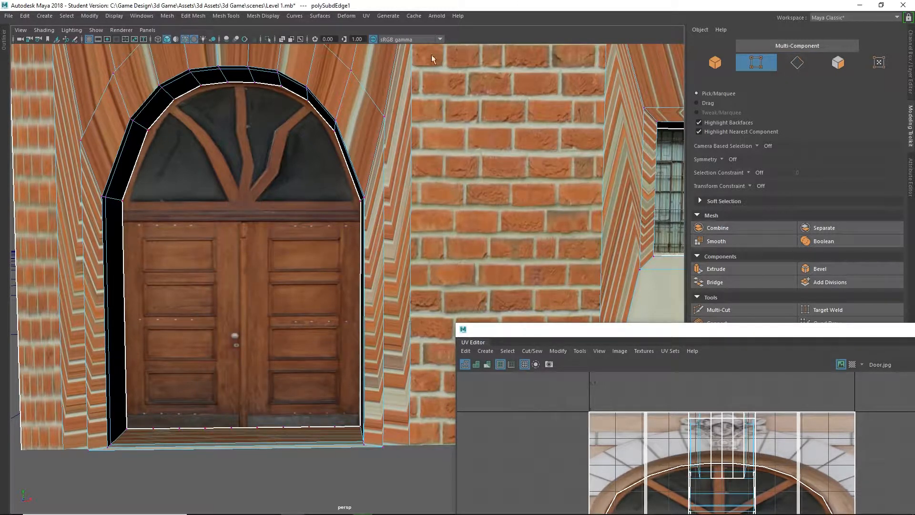
pyautogui.click(231, 17)
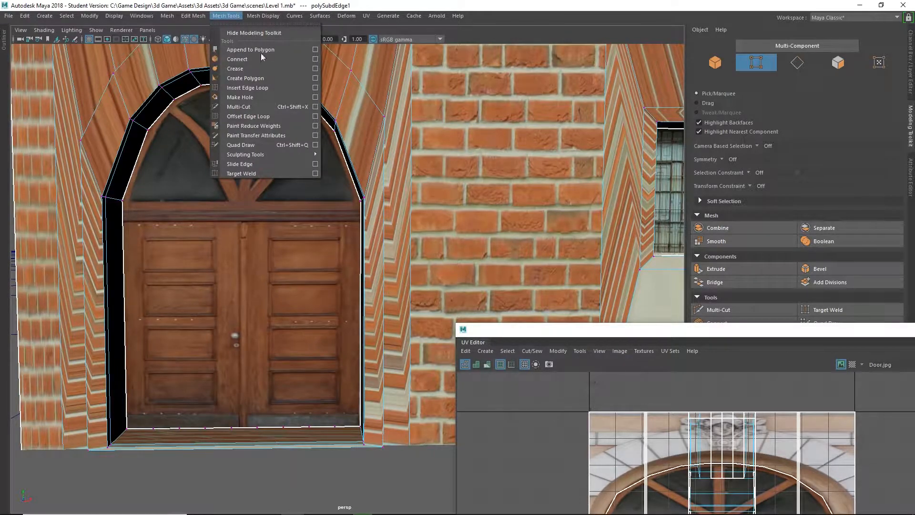
pyautogui.click(238, 107)
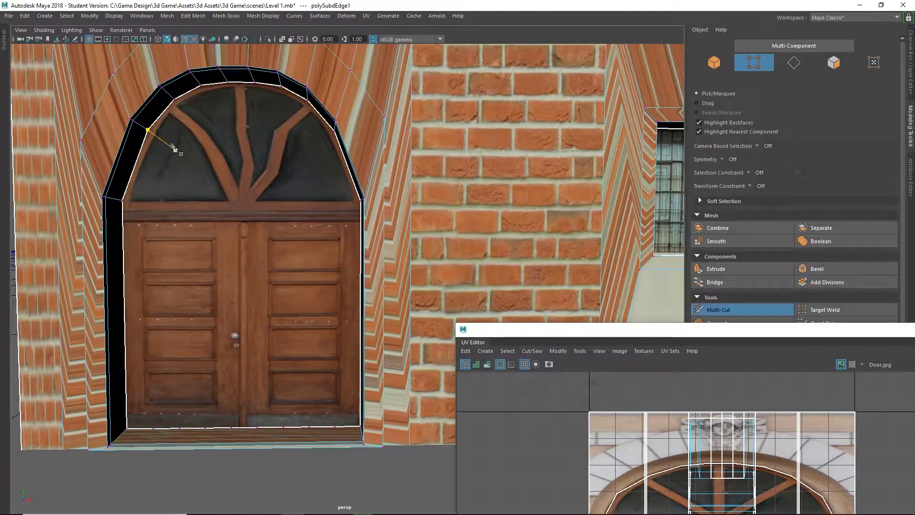
pyautogui.click(148, 130)
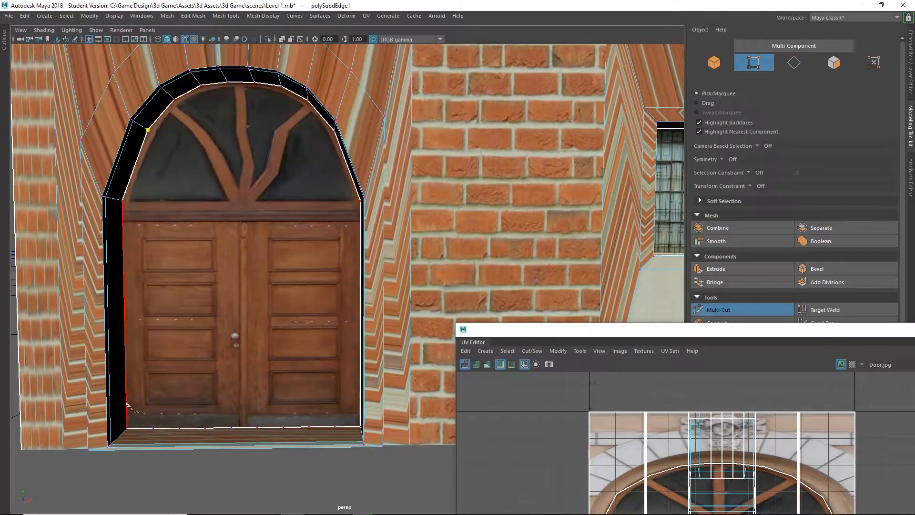
pyautogui.click(153, 428)
pyautogui.scroll(-2, 200, 217)
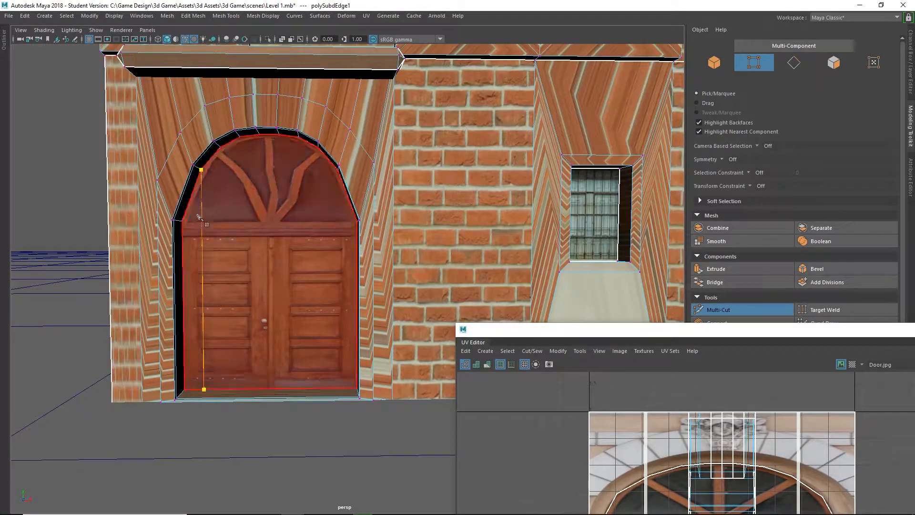
pyautogui.press('Return')
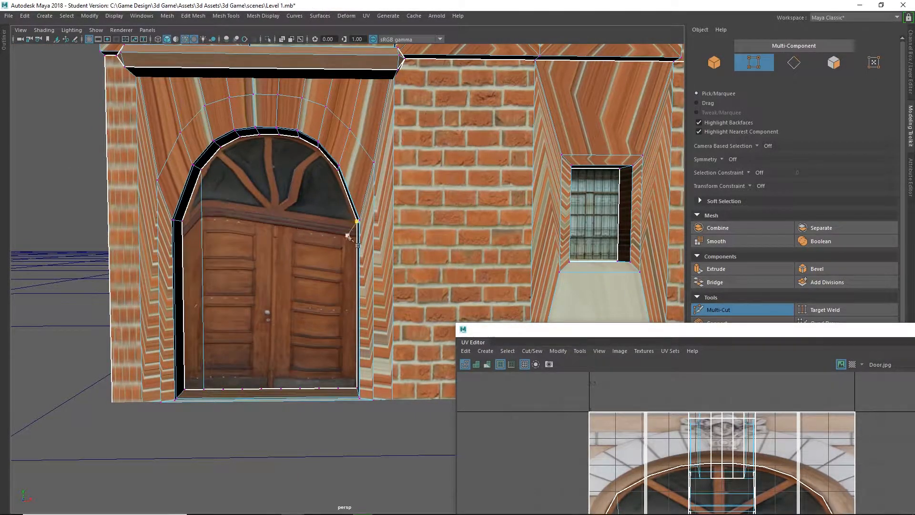
# With Multi-Cut, cut vertical edges from the arch vertices straight down to the door bottom across the left half of the opening.
pyautogui.click(221, 147)
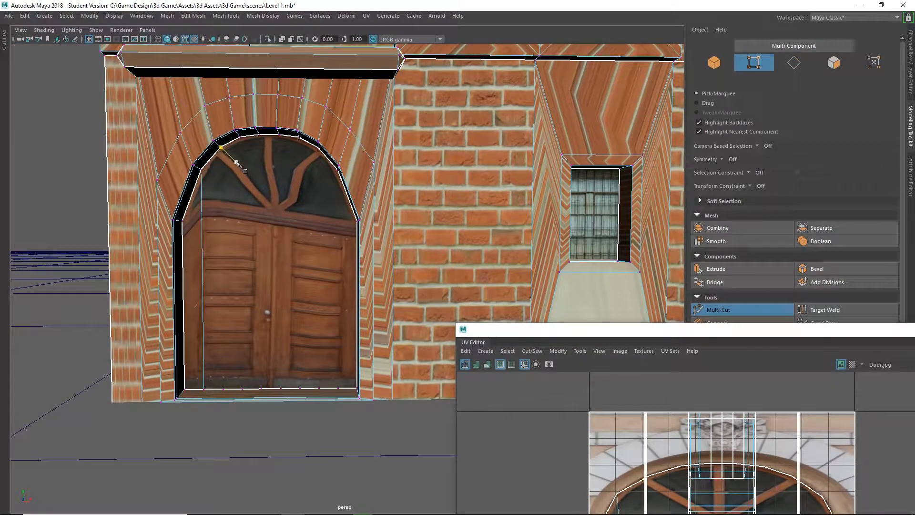
pyautogui.click(224, 389)
pyautogui.press('Return')
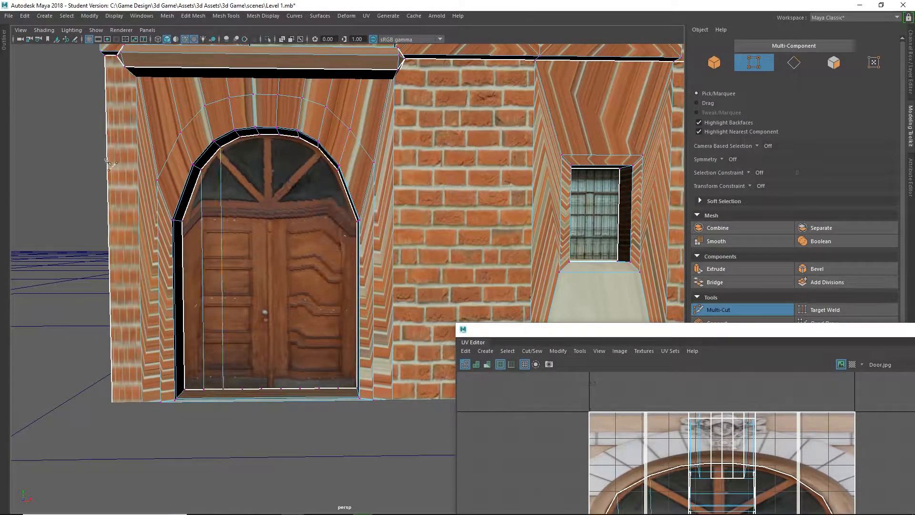
pyautogui.click(239, 139)
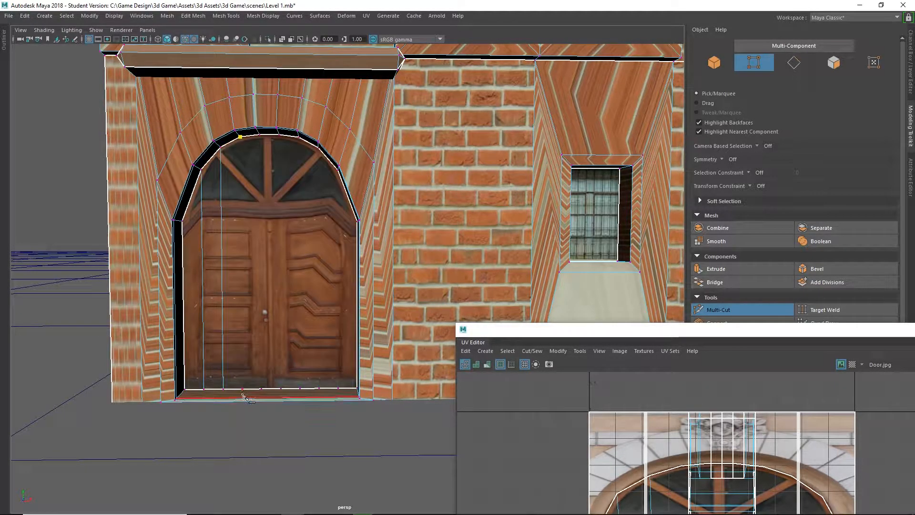
pyautogui.press('Return')
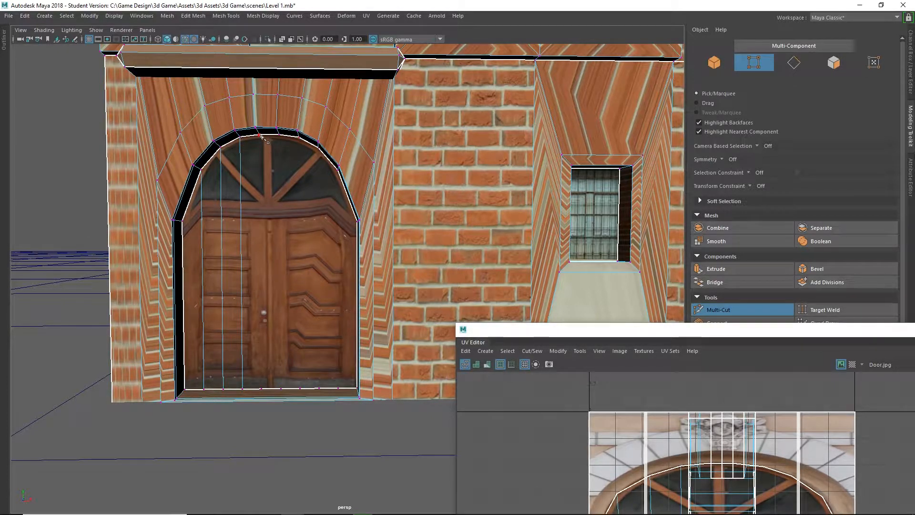
pyautogui.click(260, 135)
pyautogui.click(262, 390)
pyautogui.press('Return')
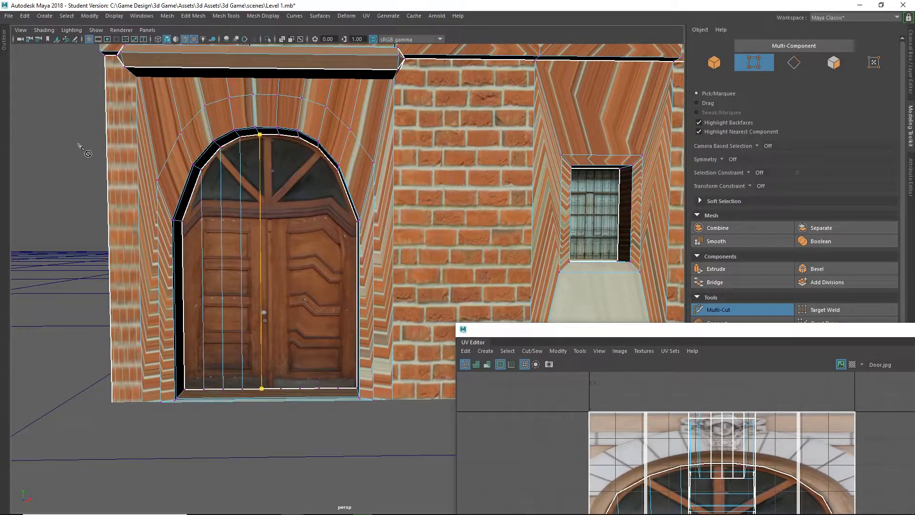
pyautogui.click(279, 135)
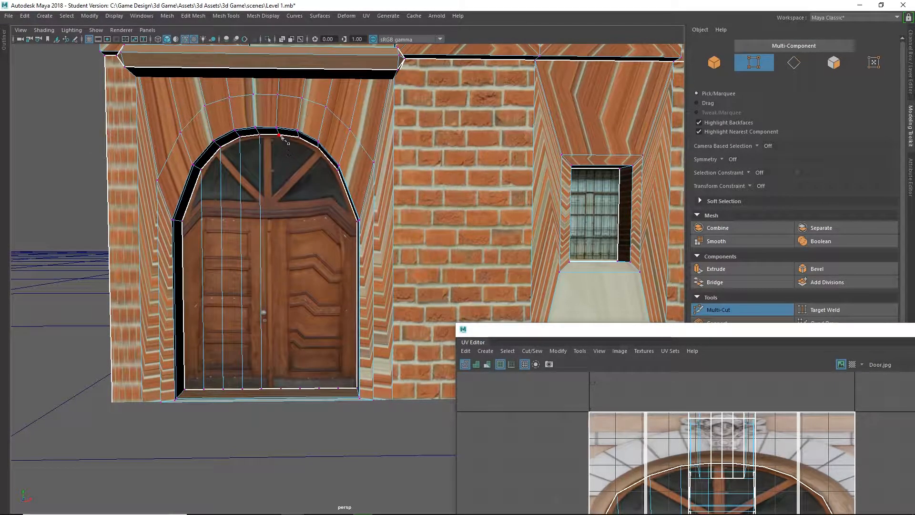
pyautogui.click(282, 388)
pyautogui.press('Return')
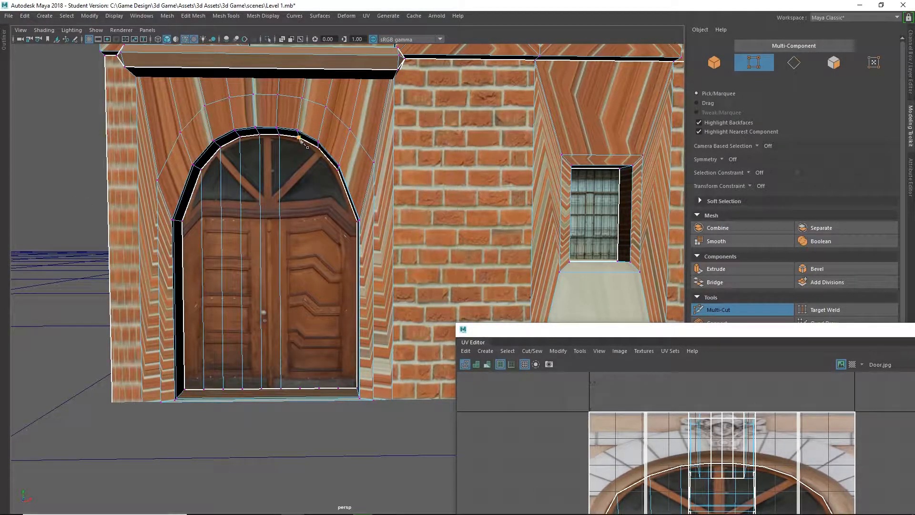
# Continue cutting vertical edges from the remaining arch vertices down to the door bottom across the right half.
pyautogui.click(299, 137)
pyautogui.click(302, 389)
pyautogui.press('Return')
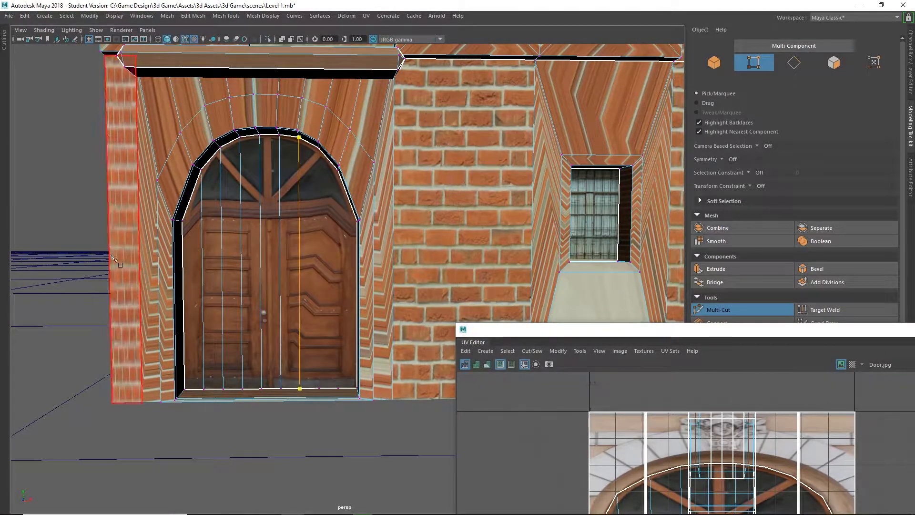
pyautogui.click(319, 388)
pyautogui.press('Return')
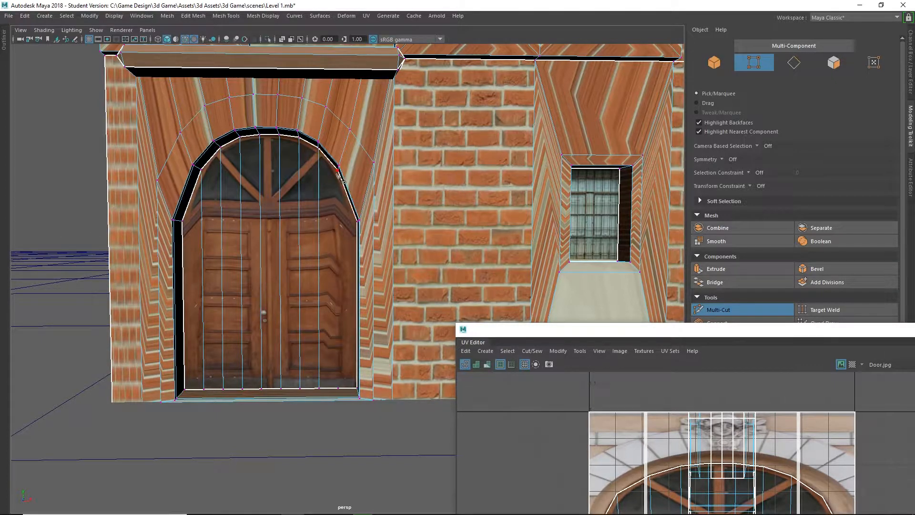
pyautogui.click(338, 169)
pyautogui.click(338, 388)
pyautogui.scroll(2, 331, 353)
pyautogui.press('Return')
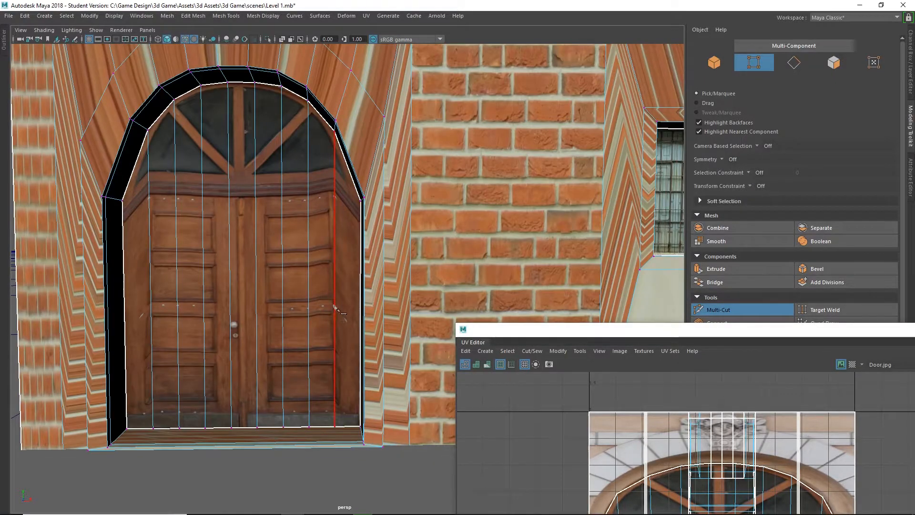
# Select all faces of the door opening, including its front and both inner side faces.
pyautogui.keyDown('alt'); pyautogui.moveTo(333, 306); pyautogui.dragTo(377, 261, button='middle'); pyautogui.keyUp('alt')
pyautogui.moveTo(377, 260)
pyautogui.keyDown('alt'); pyautogui.mouseDown()
pyautogui.moveTo(373, 272)
pyautogui.moveTo(368, 266)
pyautogui.mouseUp(); pyautogui.keyUp('alt')
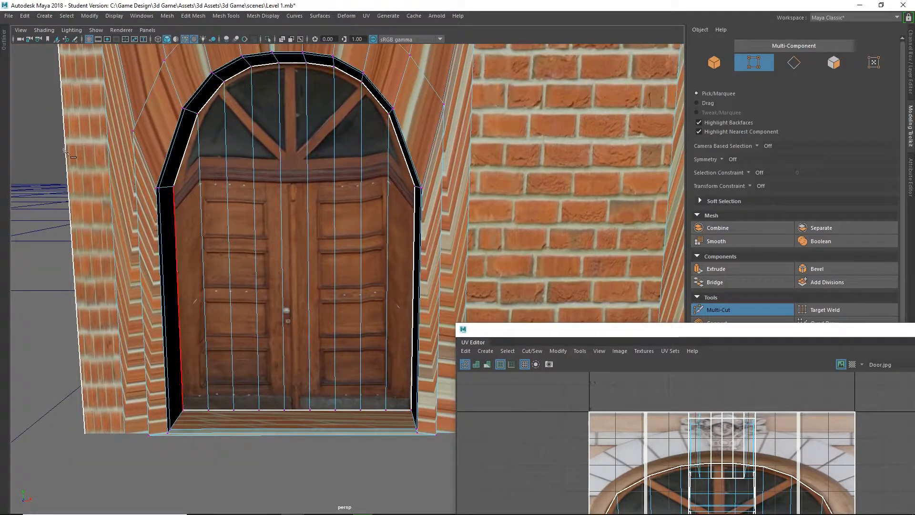
pyautogui.moveTo(75, 89); pyautogui.dragTo(75, 115, button='right')
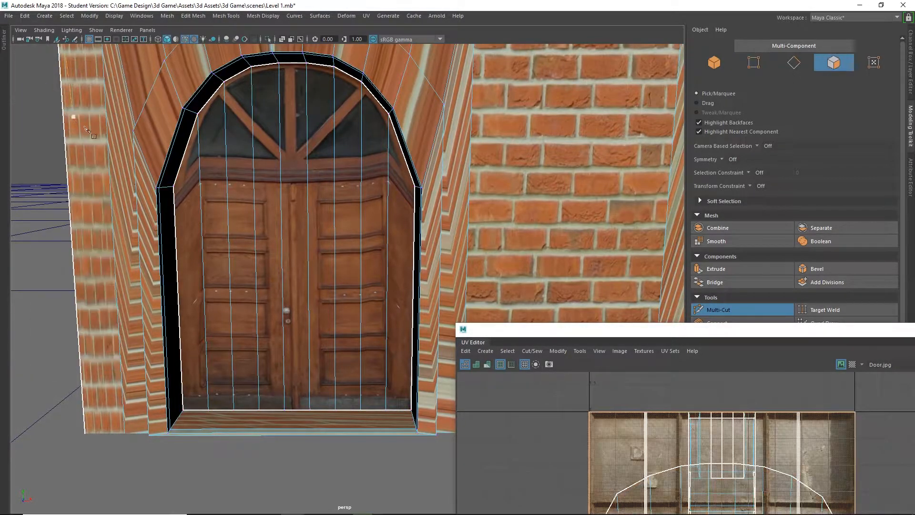
pyautogui.click(174, 186)
pyautogui.hotkey('ctrl', 'z')
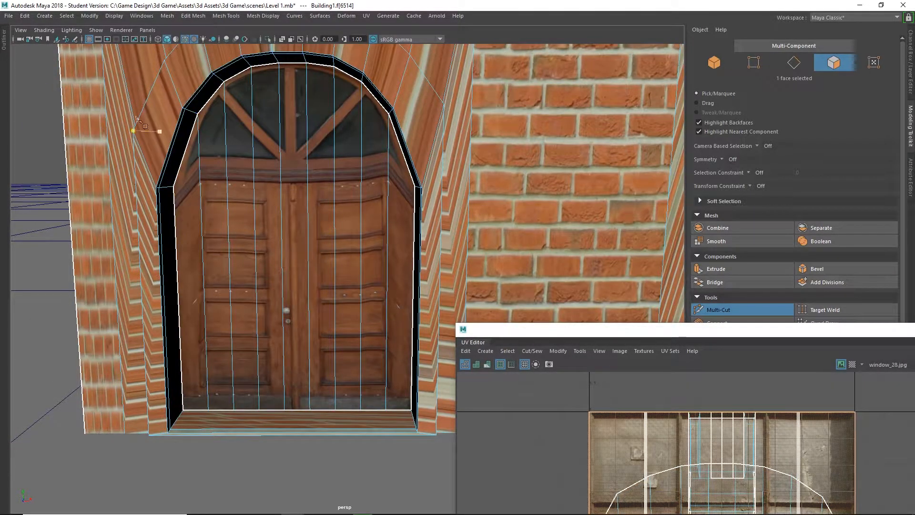
pyautogui.click(159, 188)
pyautogui.press('q')
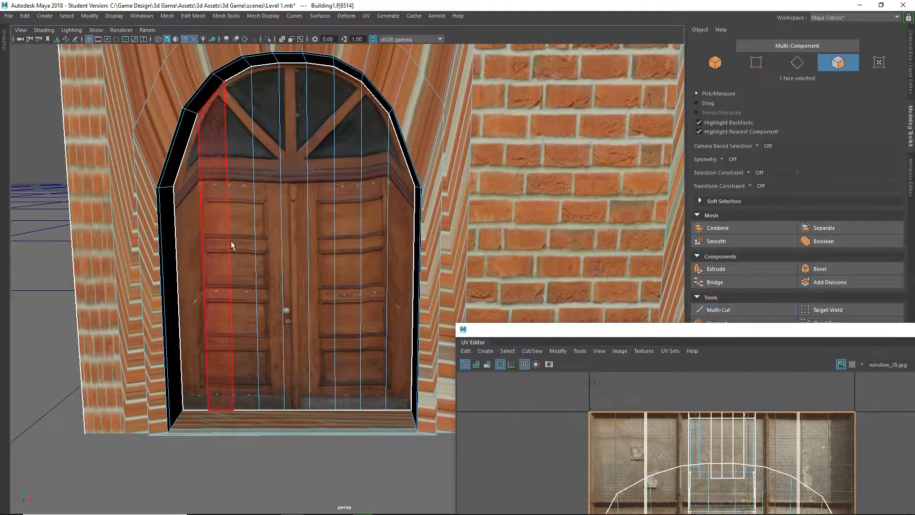
pyautogui.click(193, 234)
pyautogui.moveTo(193, 232); pyautogui.dragTo(200, 261, button='right')
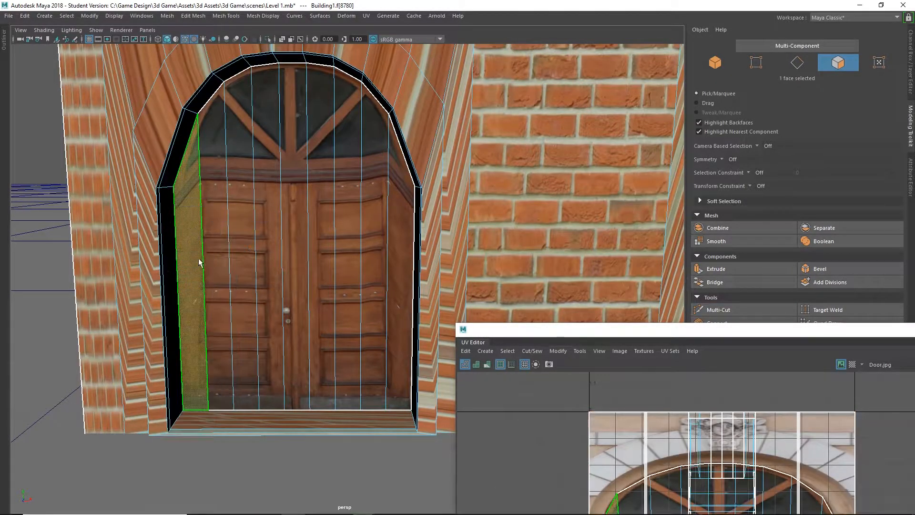
pyautogui.keyDown('shift'); pyautogui.doubleClick(400, 290); pyautogui.keyUp('shift')
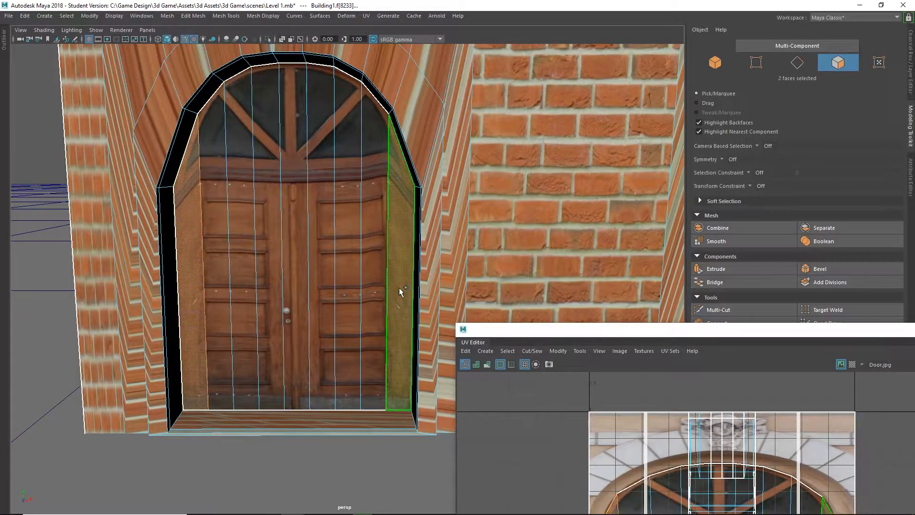
pyautogui.keyDown('alt'); pyautogui.moveTo(296, 396); pyautogui.dragTo(415, 348); pyautogui.keyUp('alt')
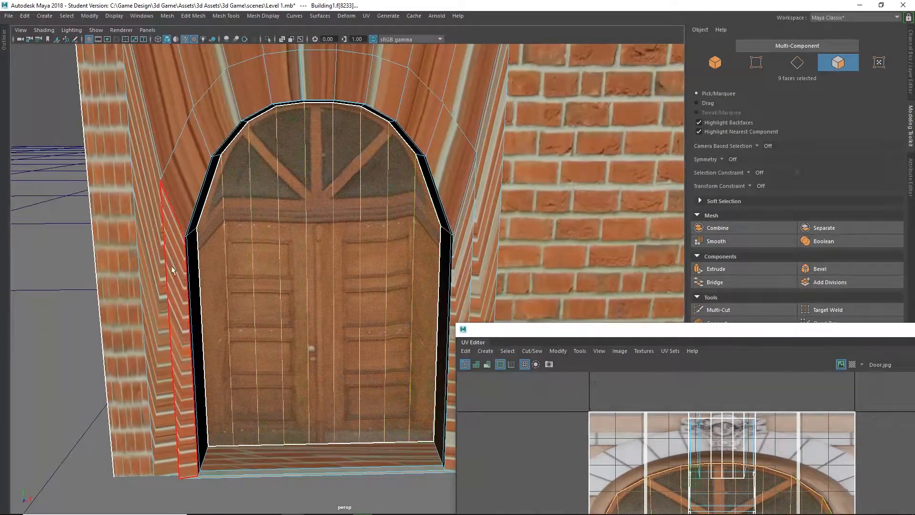
# Apply a Planar UV projection to the selected door faces.
pyautogui.scroll(-3, 341, 367)
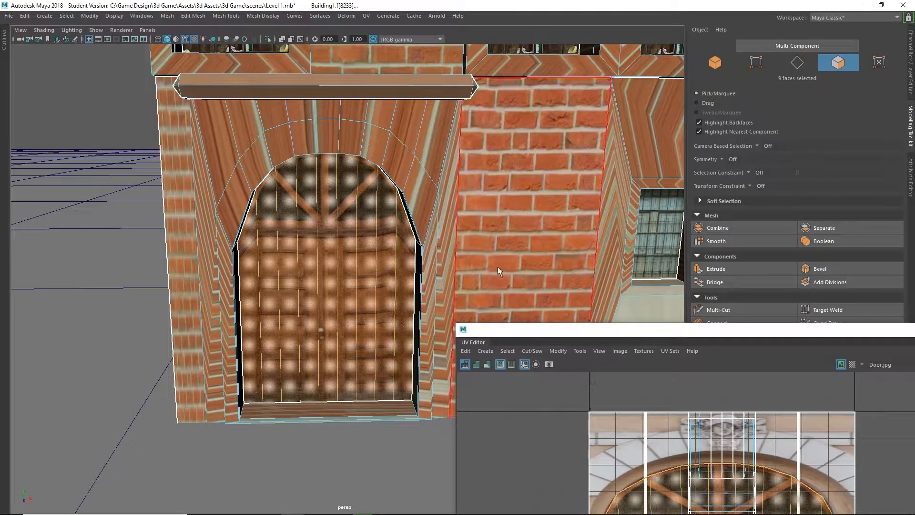
pyautogui.click(366, 16)
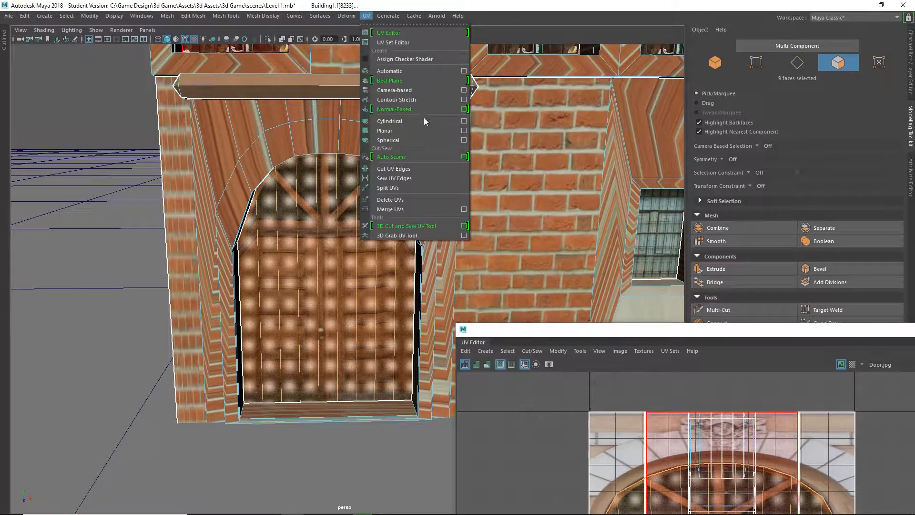
pyautogui.click(390, 131)
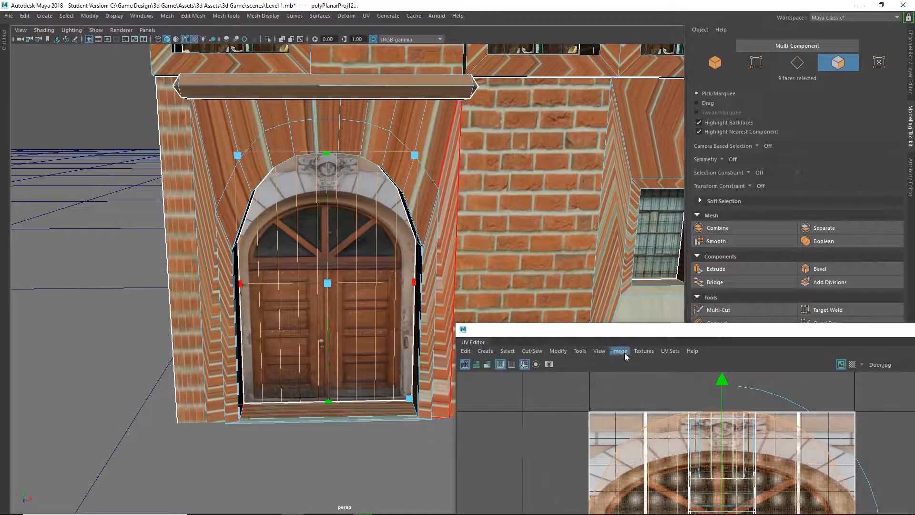
# Enlarge the UV Editor and select the door's projected UV shell with the Move tool.
pyautogui.moveTo(623, 331); pyautogui.dragTo(333, 73)
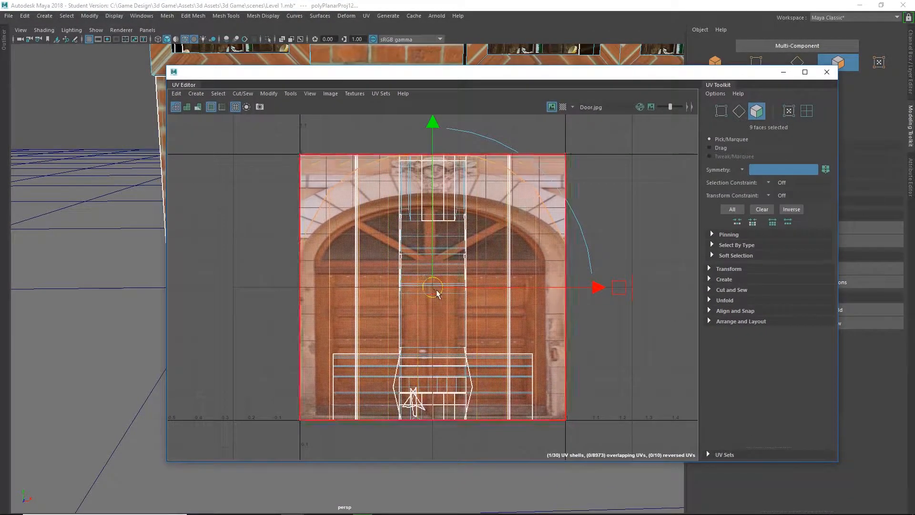
pyautogui.press('w')
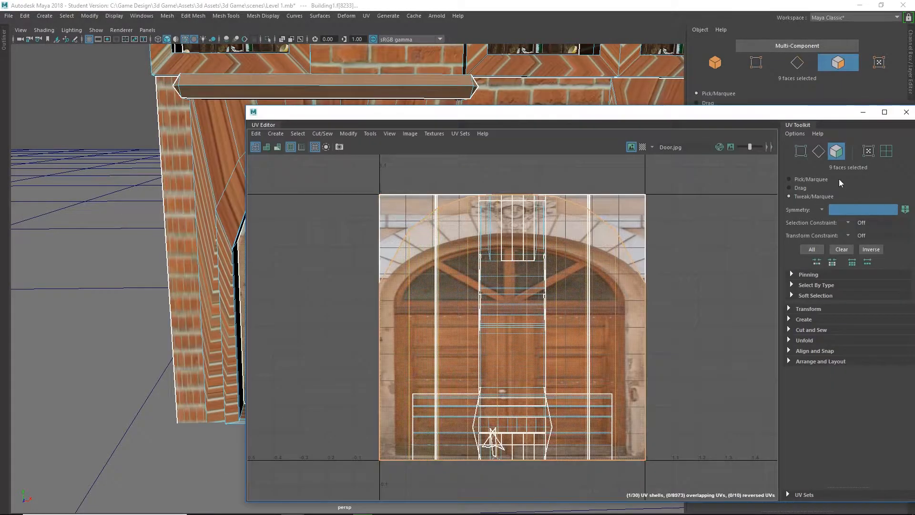
pyautogui.press('w')
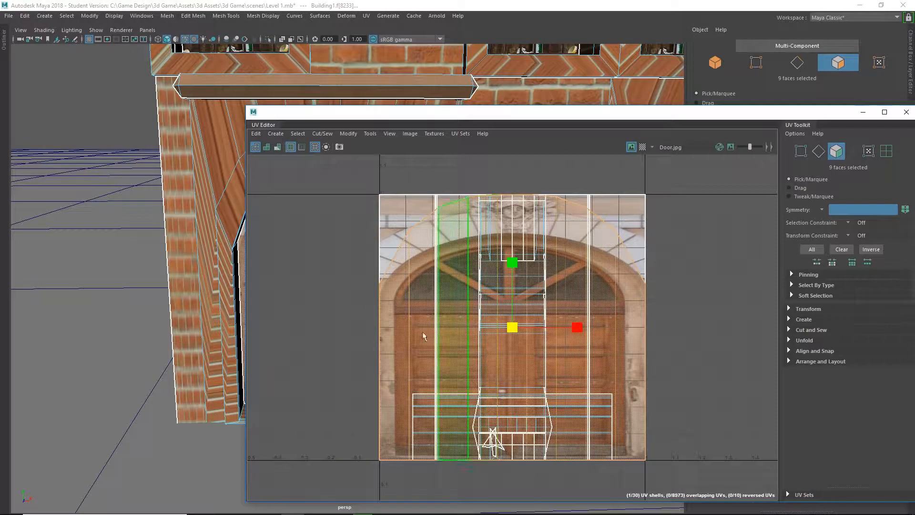
pyautogui.click(320, 285)
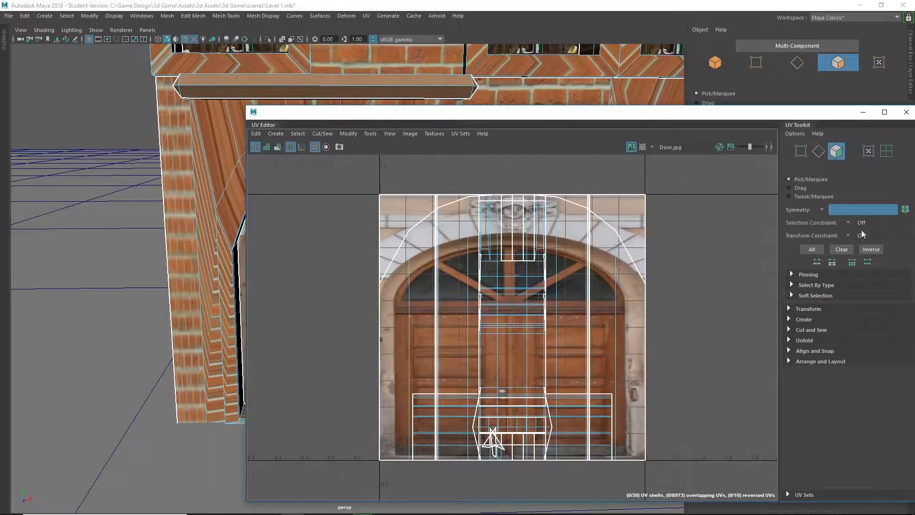
pyautogui.click(817, 195)
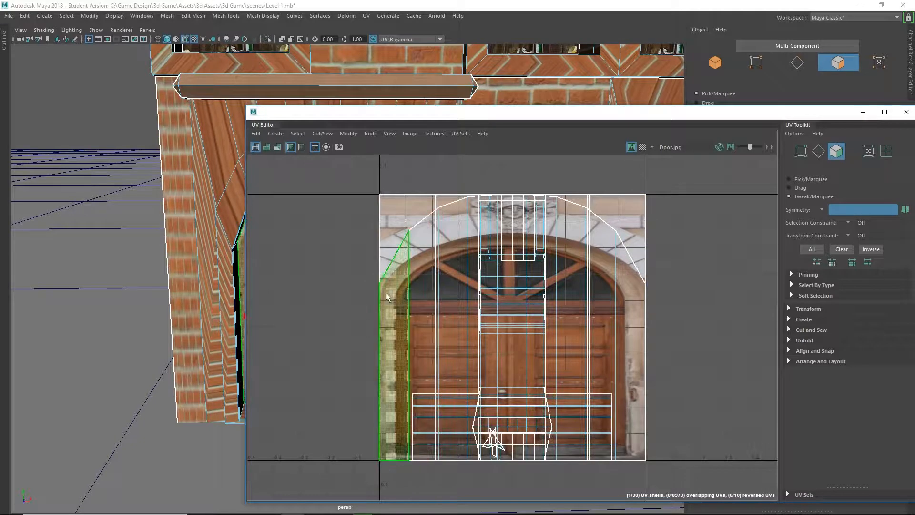
pyautogui.click(631, 308)
pyautogui.keyDown('shift'); pyautogui.doubleClick(631, 307); pyautogui.keyUp('shift')
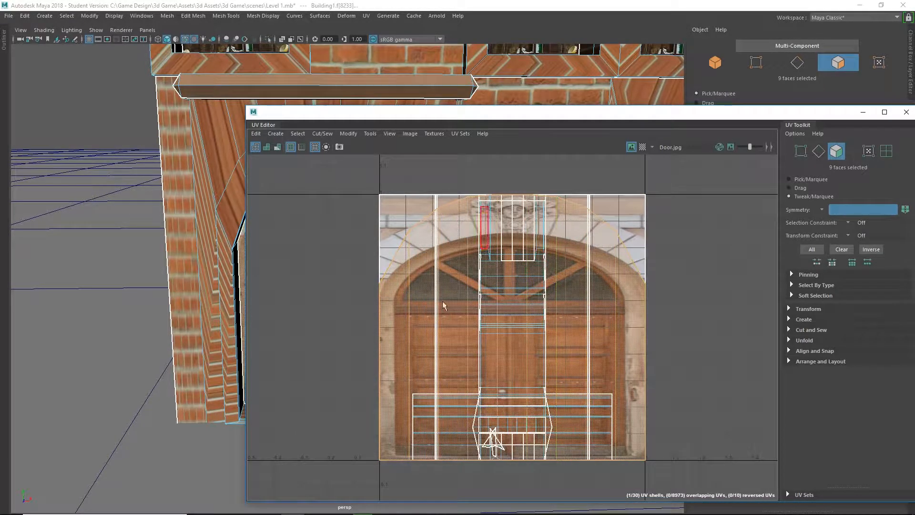
pyautogui.click(790, 179)
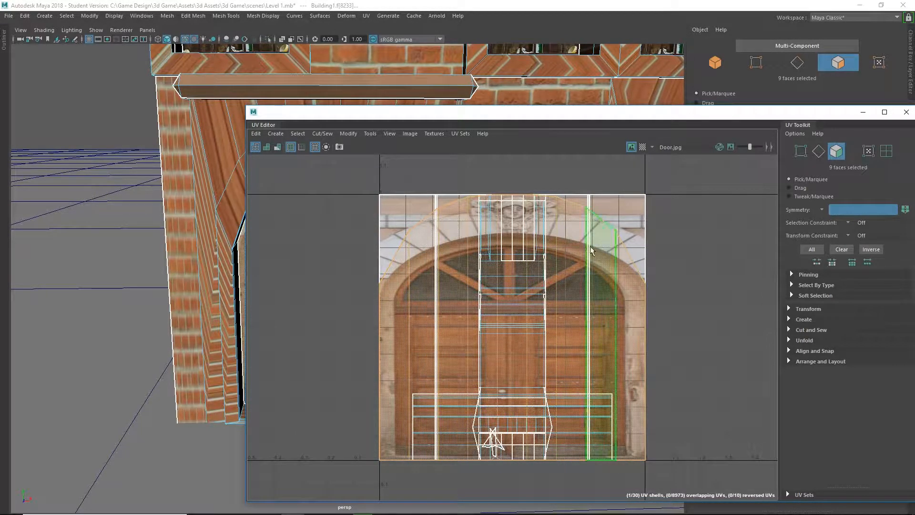
pyautogui.press('w')
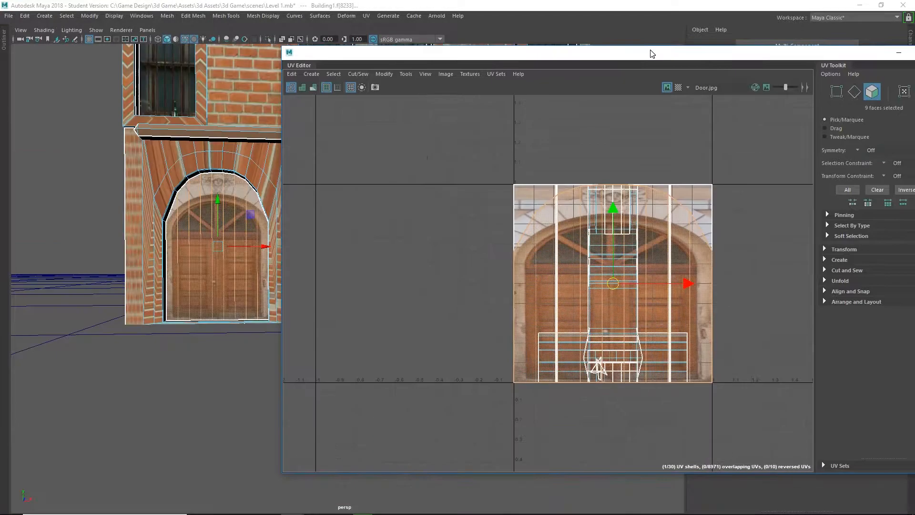
pyautogui.moveTo(652, 54); pyautogui.dragTo(516, 53)
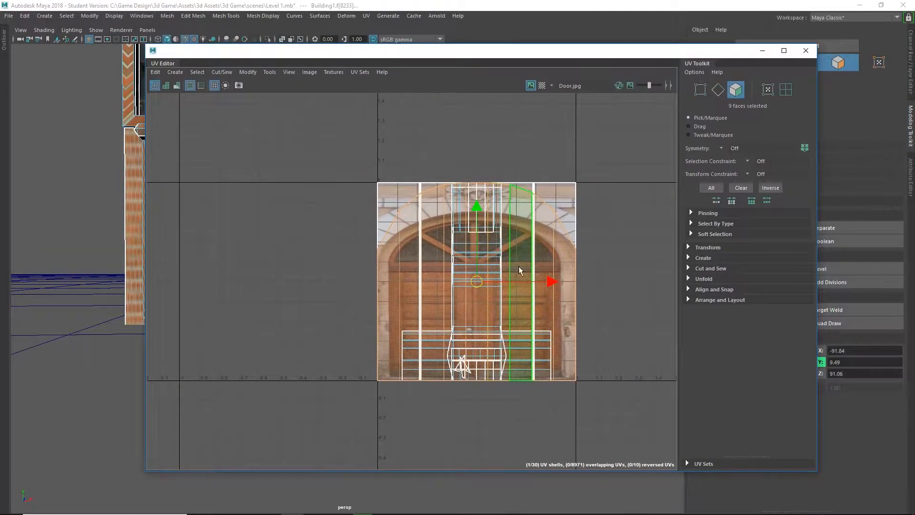
# Scale the door UV shell narrower and shorter so it sits over the door image.
pyautogui.press('r')
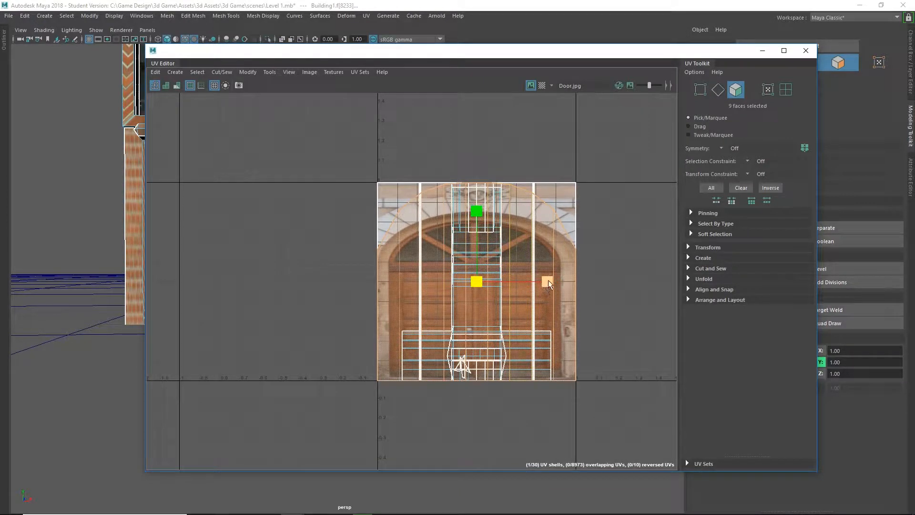
pyautogui.moveTo(548, 284); pyautogui.dragTo(535, 282)
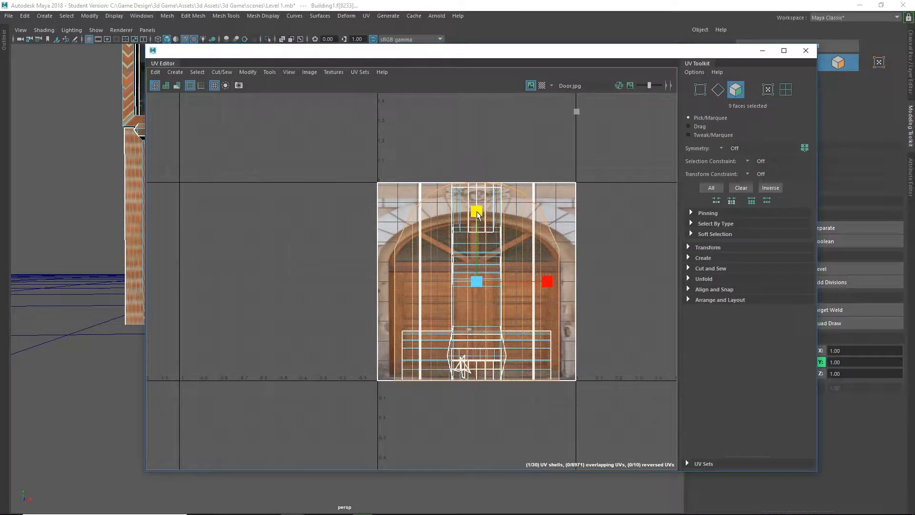
pyautogui.moveTo(477, 212); pyautogui.dragTo(478, 233)
pyautogui.press('w')
pyautogui.press('r')
# Maximize the UV Editor and fine-tune the door UVs' width and height to match the arched door in the texture.
pyautogui.doubleClick(596, 54)
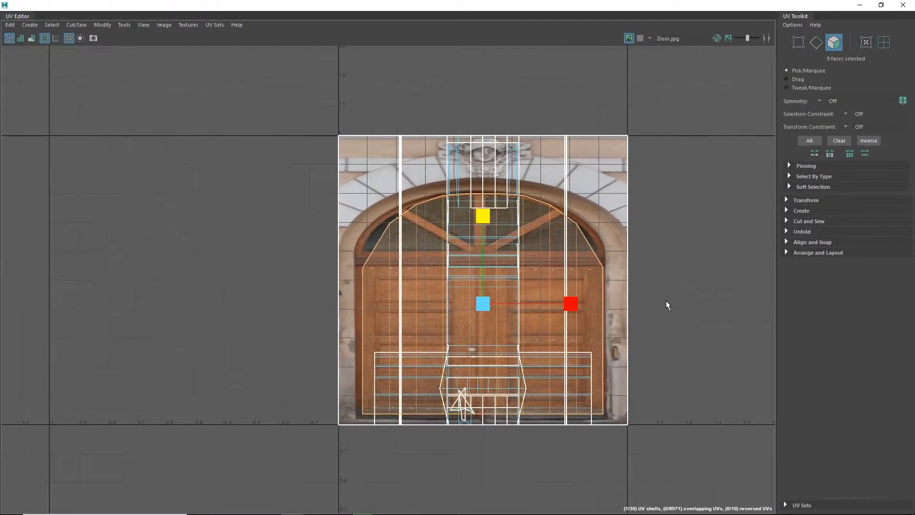
pyautogui.scroll(4, 665, 300)
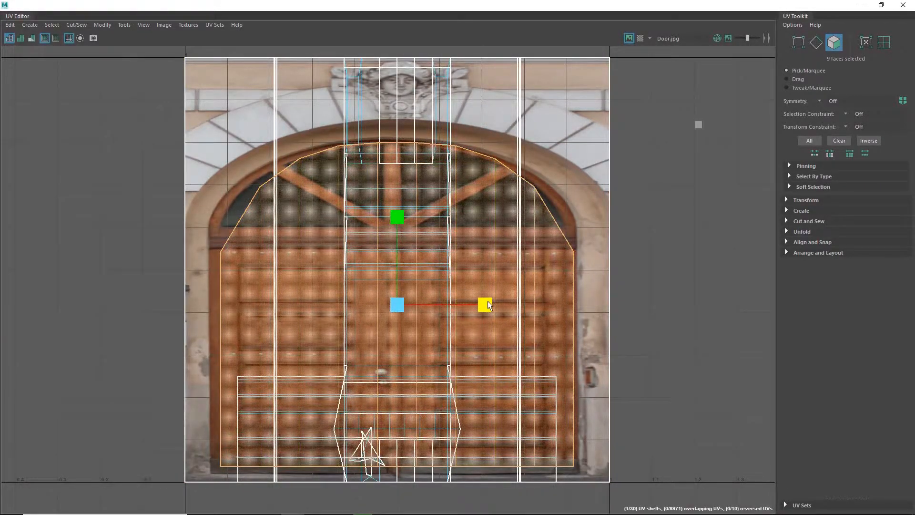
pyautogui.moveTo(489, 306); pyautogui.dragTo(480, 307)
pyautogui.press('w')
pyautogui.press('r')
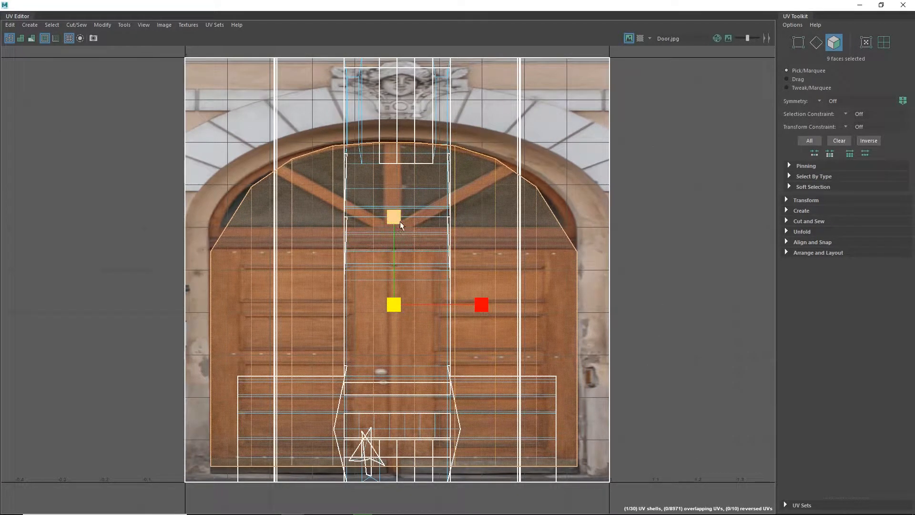
pyautogui.click(396, 216)
pyautogui.moveTo(397, 217); pyautogui.dragTo(396, 223)
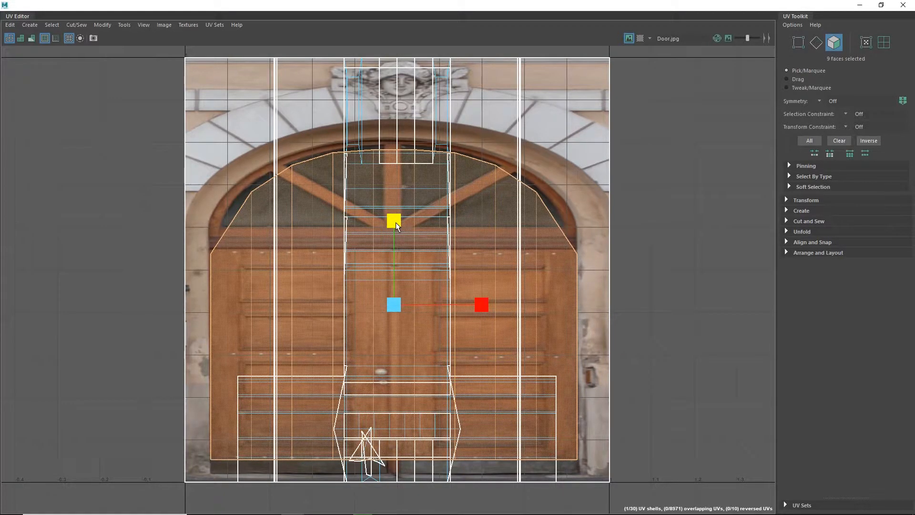
# Restore the UV Editor, deselect, and inspect the textured door and surrounding facade in the viewport.
pyautogui.moveTo(342, 3); pyautogui.dragTo(769, 189)
pyautogui.click(270, 368)
pyautogui.scroll(5, 180, 337)
pyautogui.keyDown('alt'); pyautogui.moveTo(219, 272); pyautogui.dragTo(371, 261, button='middle'); pyautogui.keyUp('alt')
pyautogui.keyDown('alt'); pyautogui.moveTo(374, 260); pyautogui.dragTo(353, 264); pyautogui.keyUp('alt')
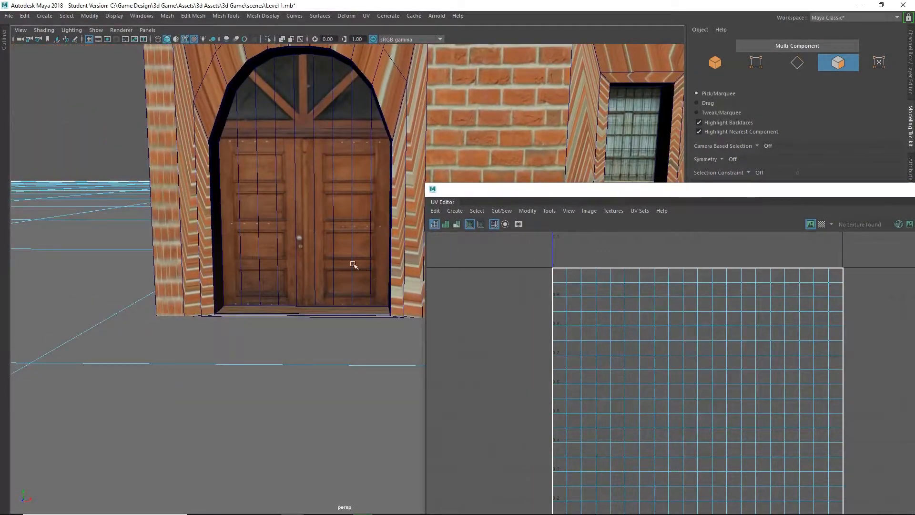
pyautogui.keyDown('alt'); pyautogui.moveTo(353, 264); pyautogui.dragTo(225, 342, button='middle'); pyautogui.keyUp('alt')
pyautogui.scroll(-6, 224, 315)
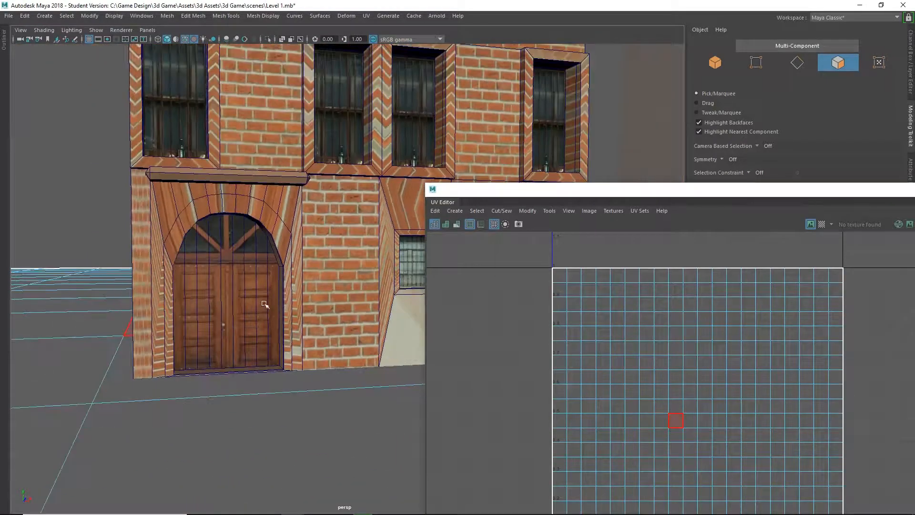
pyautogui.keyDown('alt'); pyautogui.moveTo(265, 305); pyautogui.dragTo(120, 391, button='middle'); pyautogui.keyUp('alt')
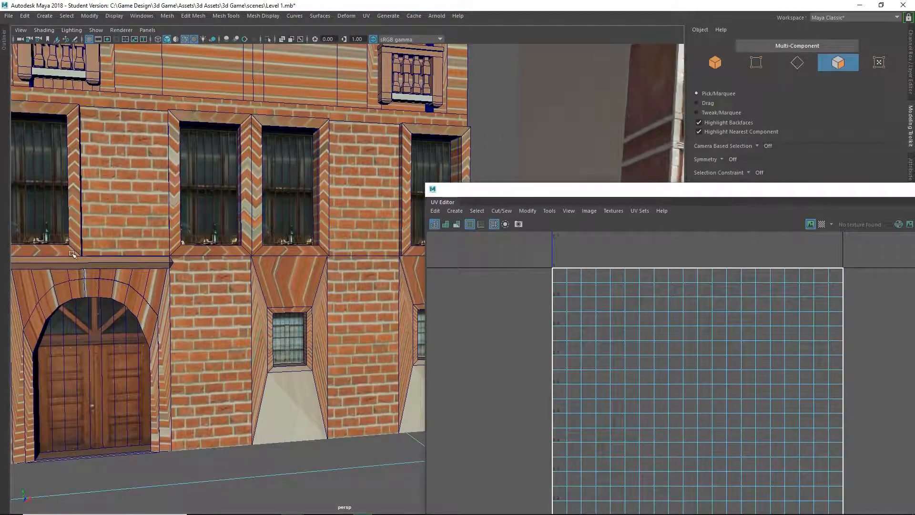
pyautogui.keyDown('alt'); pyautogui.moveTo(242, 104); pyautogui.dragTo(272, 249, button='middle'); pyautogui.keyUp('alt')
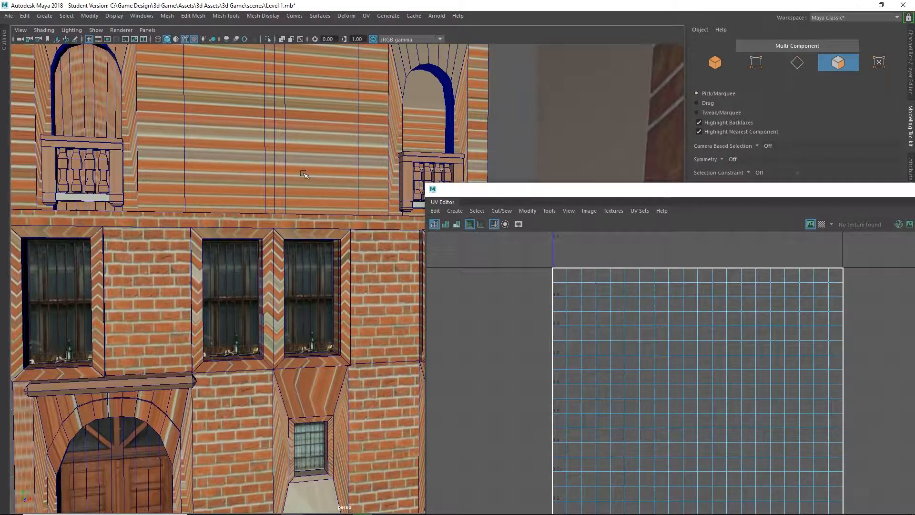